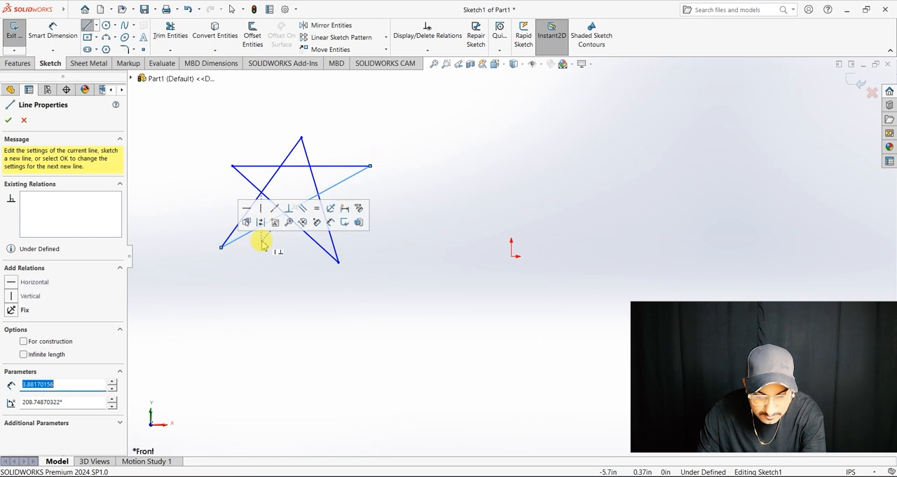
Step: Sketch two overlapping circles below the star, with radii of about 0.69 in and 0.59 in
click(106, 26)
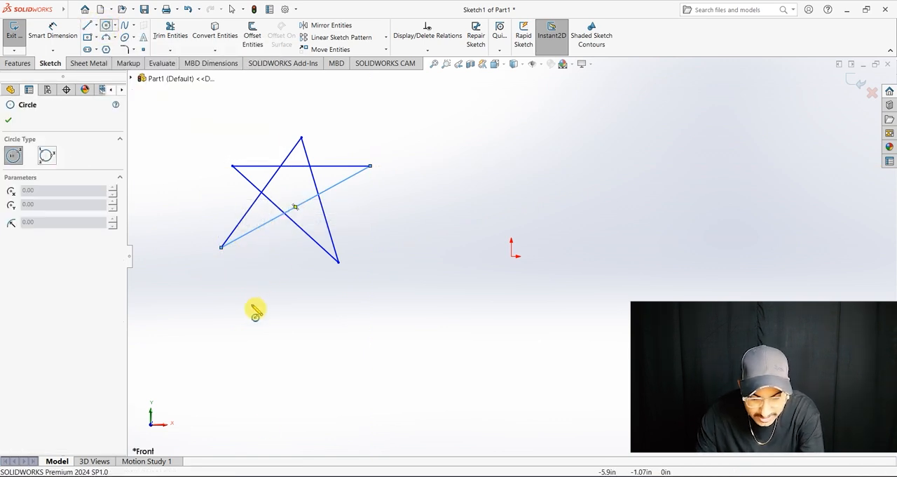
click(188, 305)
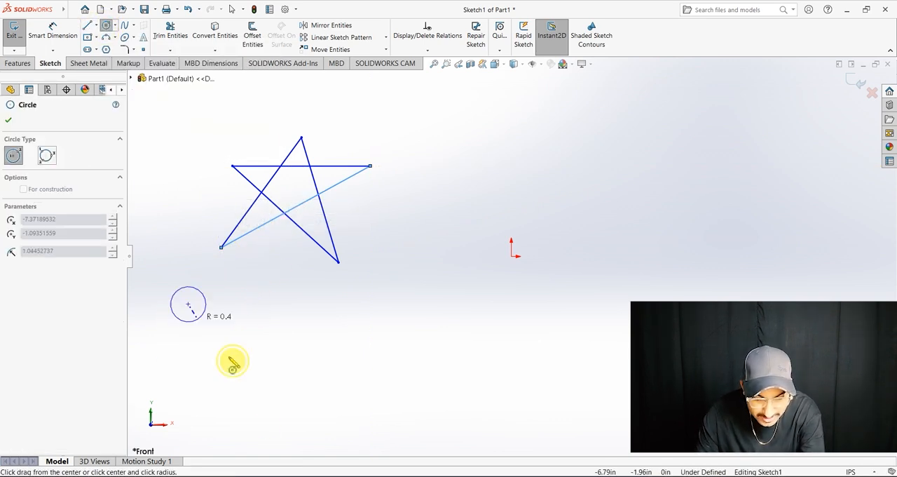
click(213, 323)
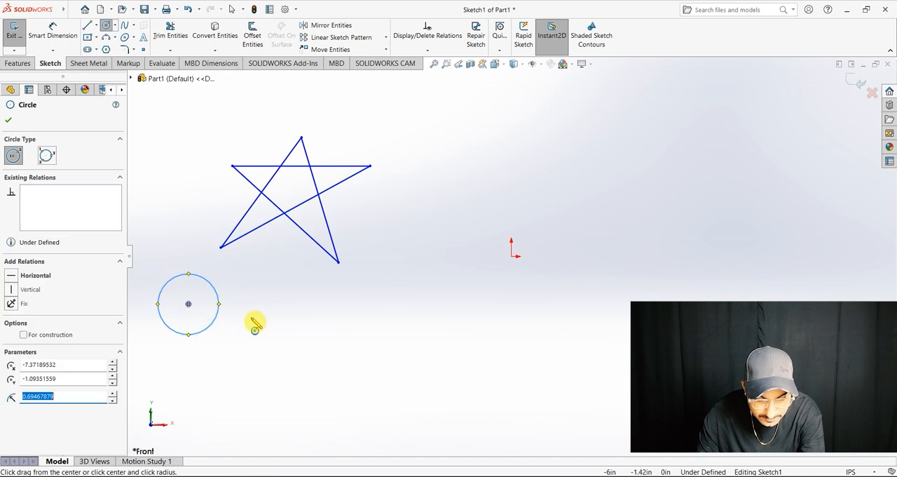
click(213, 299)
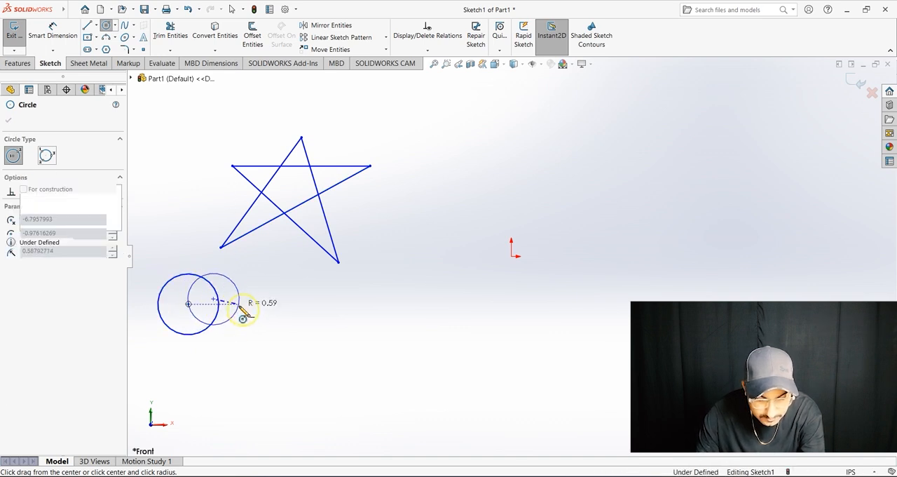
click(239, 307)
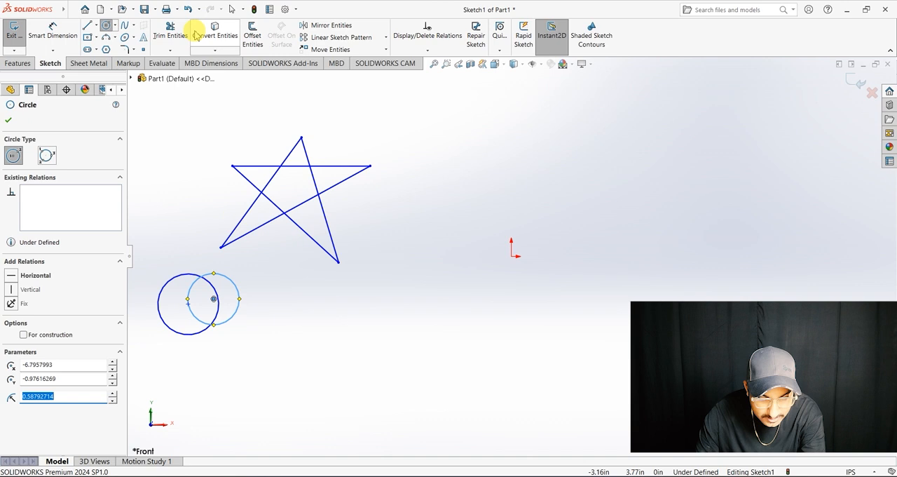
Step: Trim away the overlapping inner arcs of the two circles with Power trim, leaving one joined outline
click(173, 31)
mouse_move(198, 307)
mouse_down()
mouse_move(185, 314)
mouse_move(212, 314)
mouse_move(220, 330)
mouse_up()
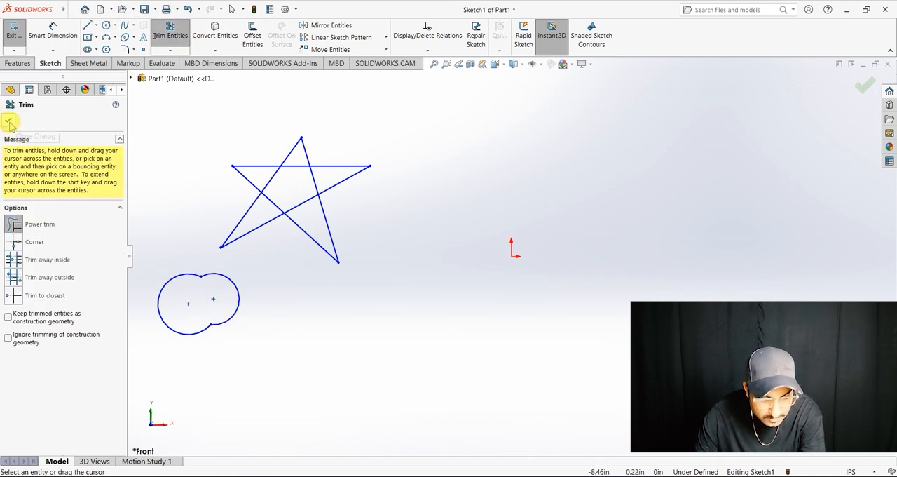
click(9, 121)
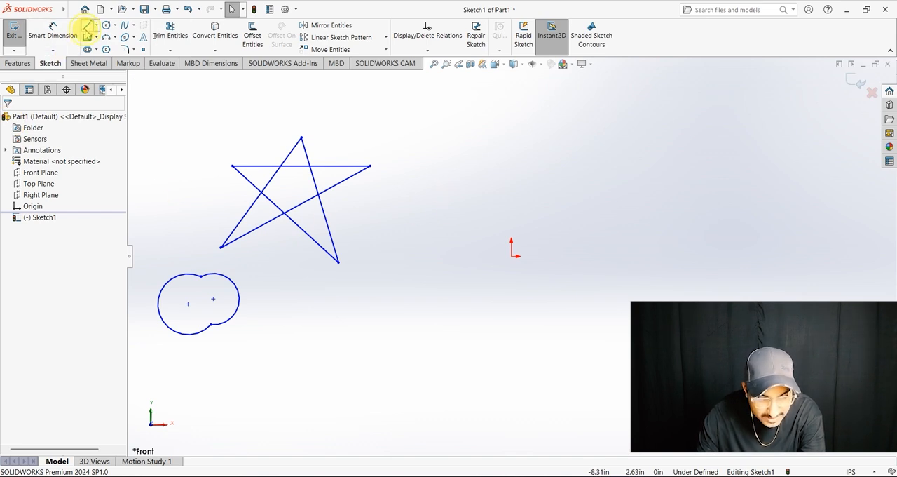
Step: Sketch a single slanted line between the star and the origin as a mirror axis
click(86, 28)
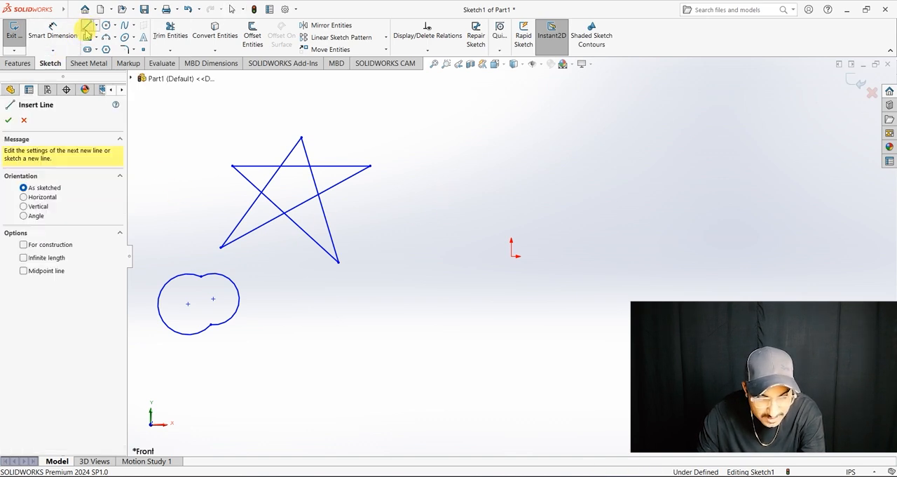
click(489, 124)
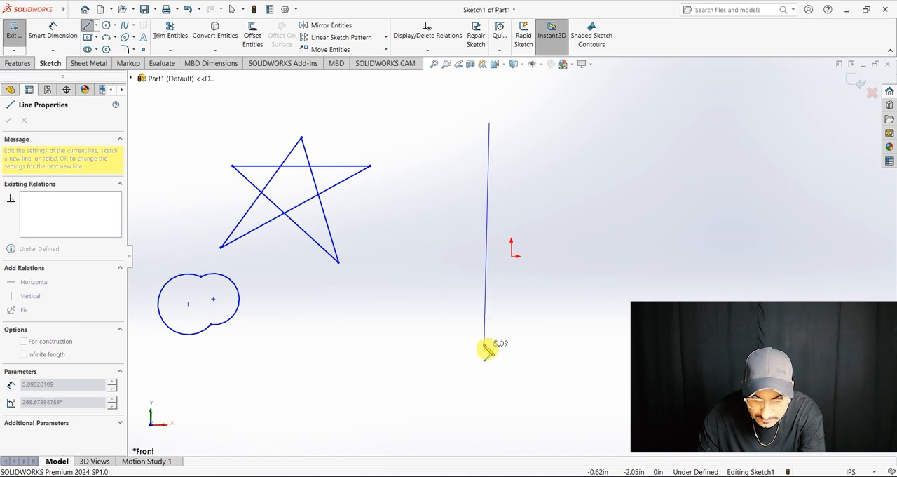
click(417, 335)
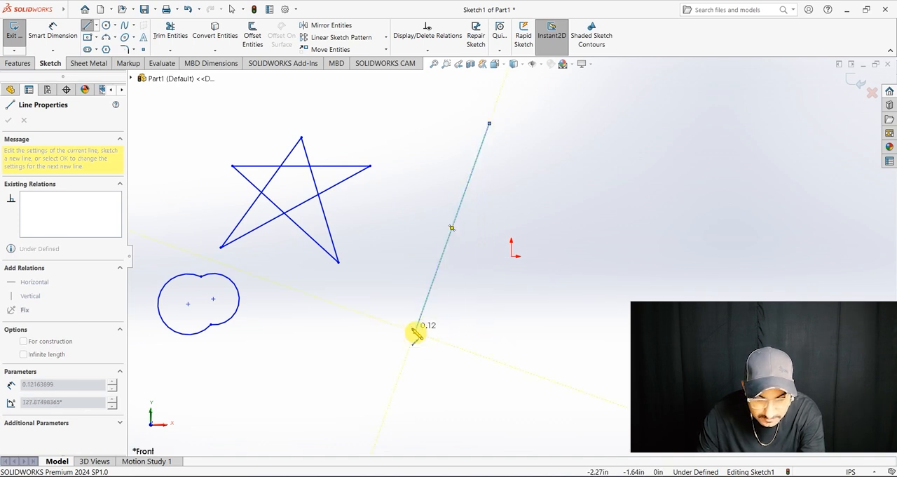
key(Escape)
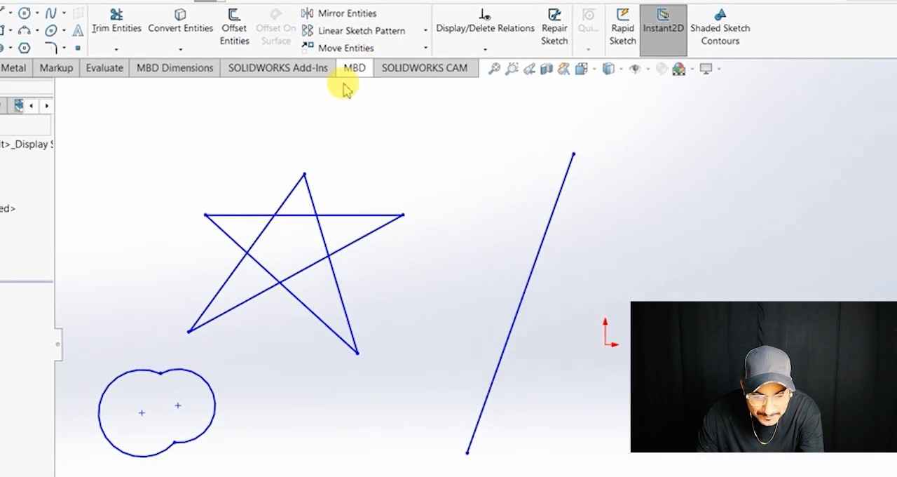
drag(182, 115, 415, 313)
drag(391, 262, 386, 255)
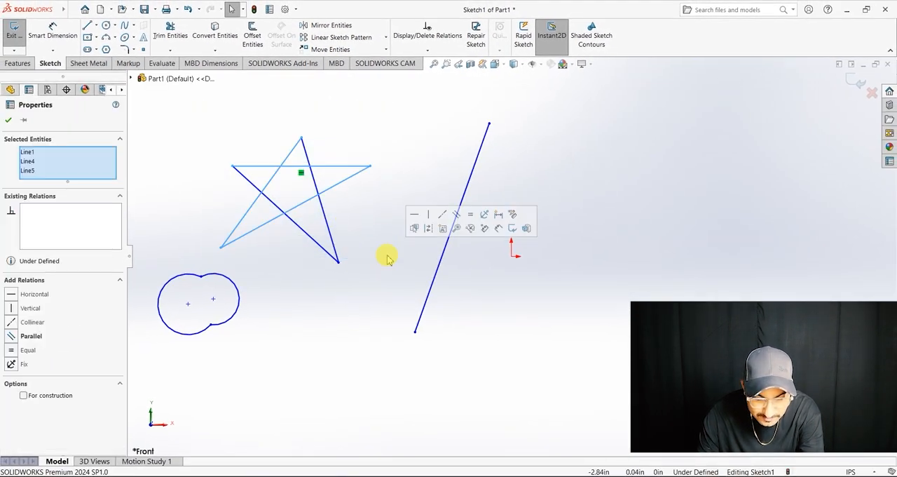
click(319, 31)
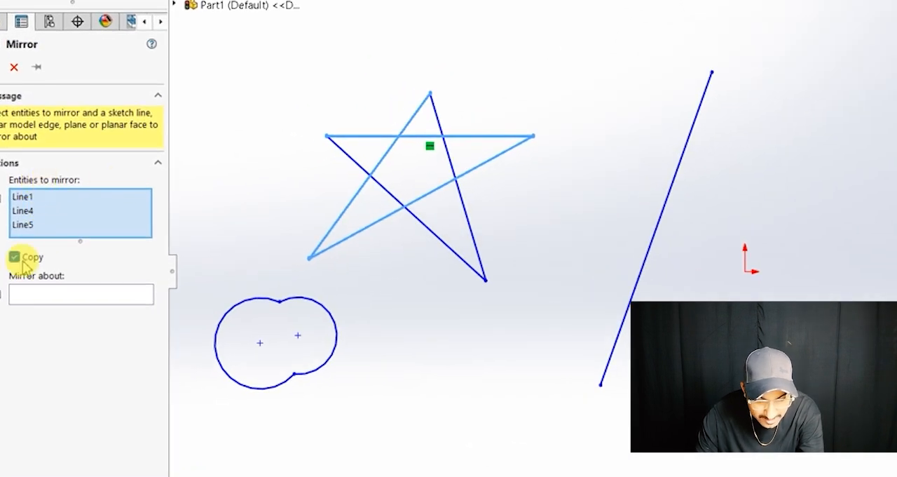
key(Escape)
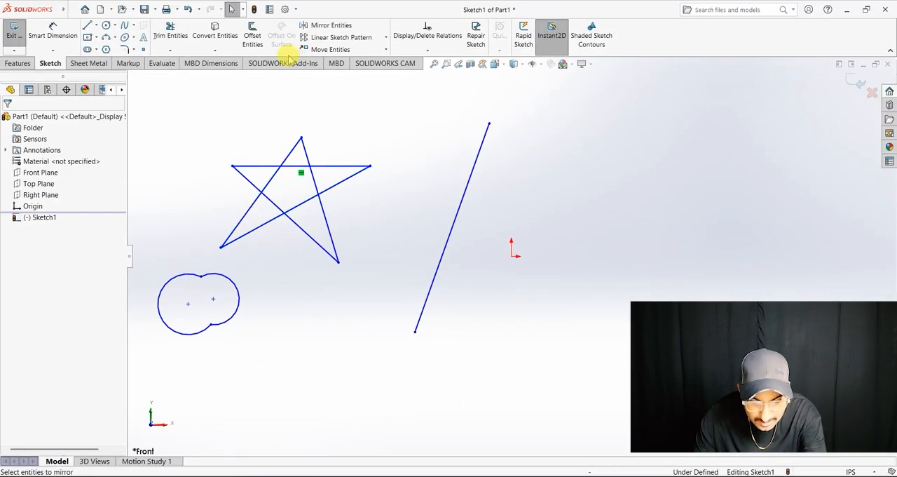
Step: Mirror all five lines of the star about the slanted line, keeping the original as a copy
click(351, 26)
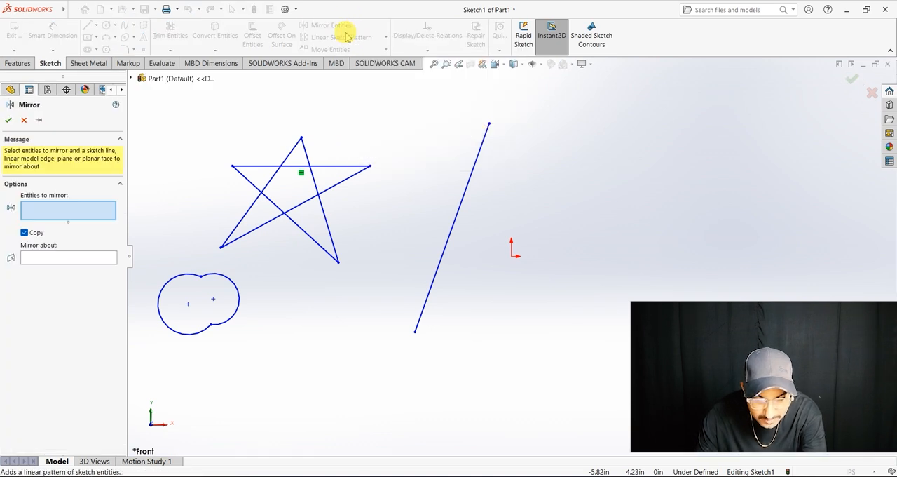
drag(206, 117, 391, 267)
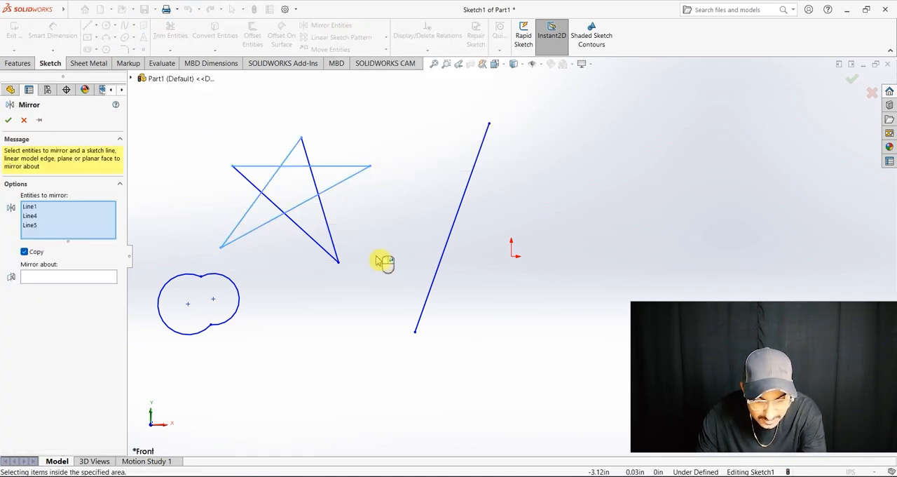
drag(361, 274, 240, 136)
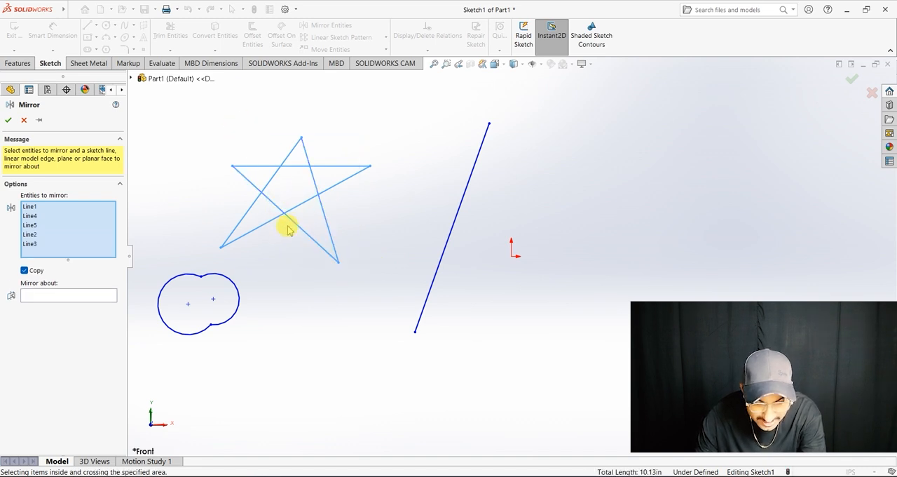
click(73, 296)
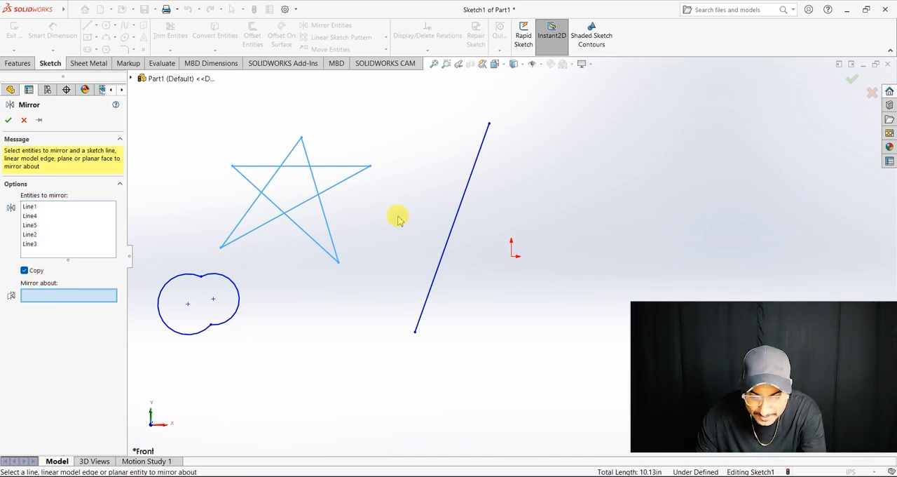
click(477, 171)
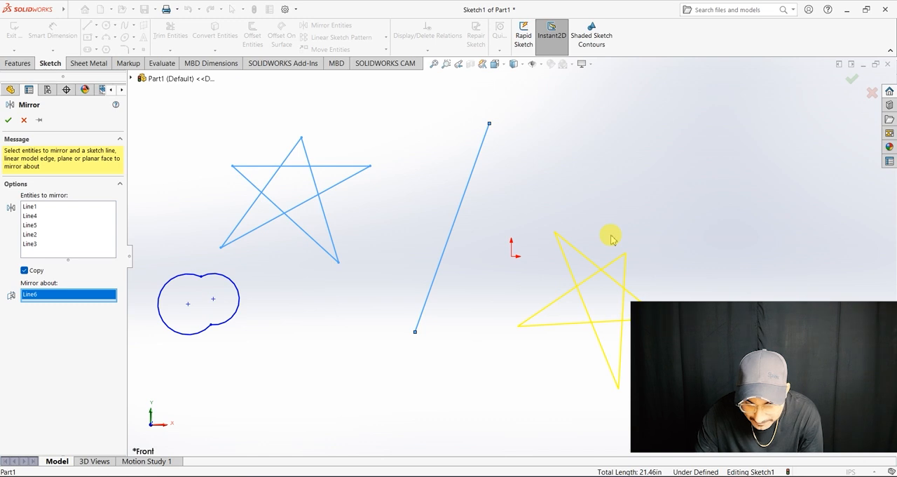
scroll(600, 269, down, 3)
scroll(600, 268, up, 5)
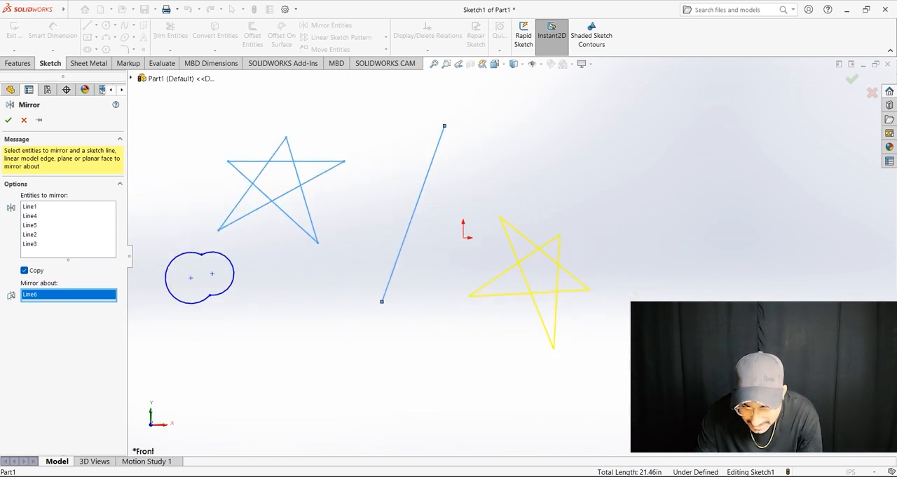
scroll(673, 413, down, 2)
scroll(139, 216, up, 3)
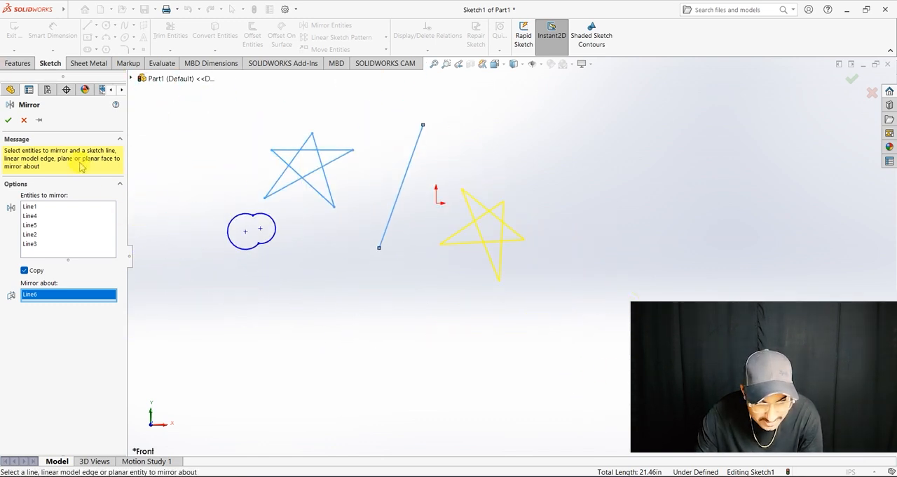
click(8, 121)
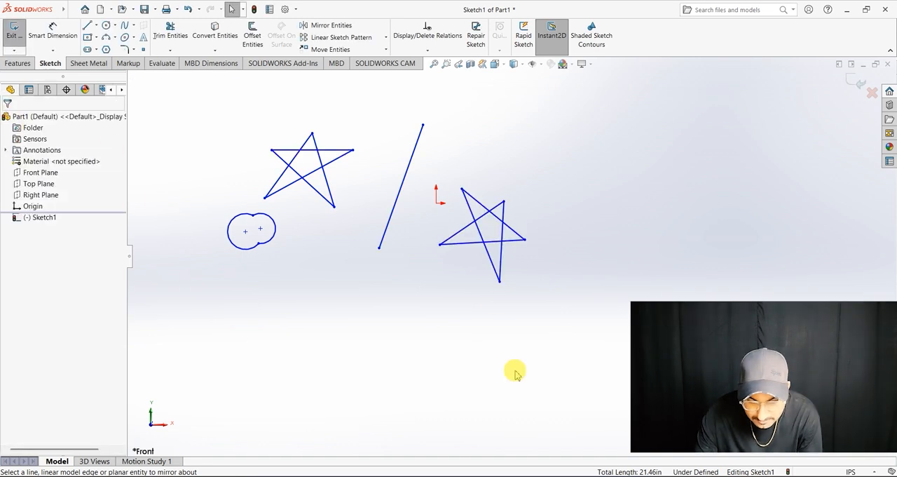
Step: Sketch a horizontal line below the double-circle outline
scroll(414, 223, down, 1)
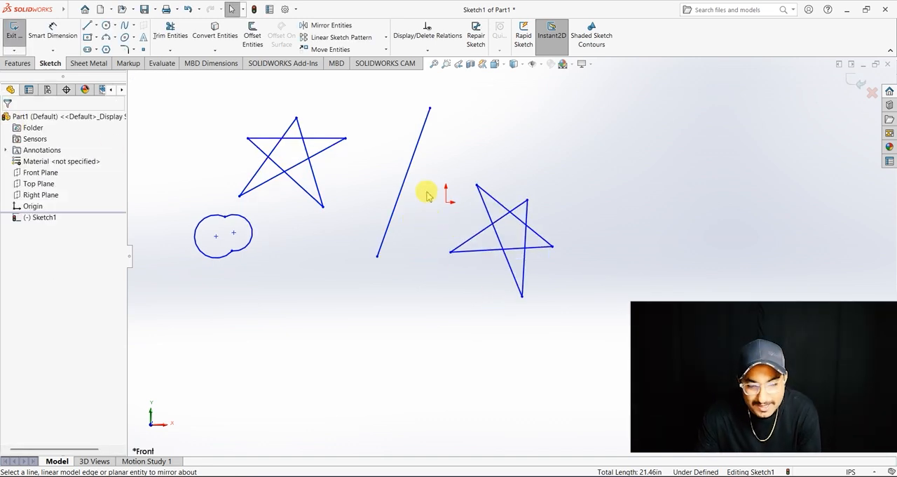
scroll(424, 191, up, 2)
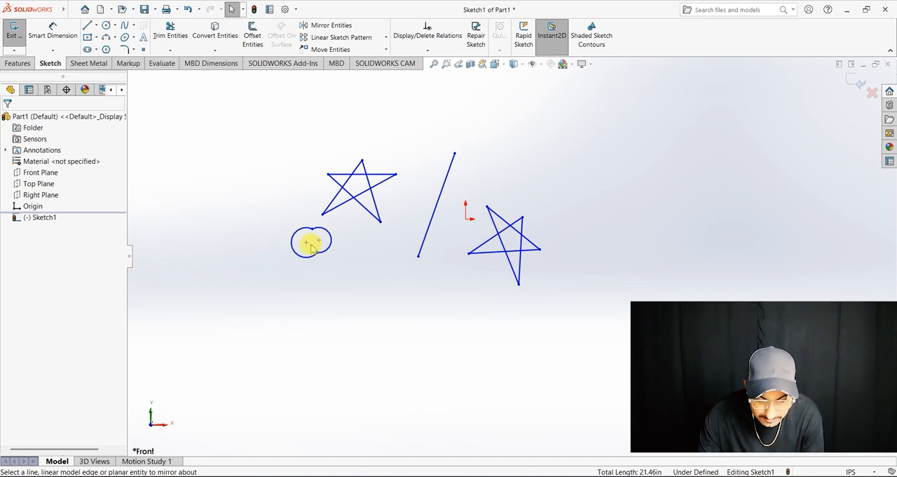
scroll(367, 241, up, 3)
scroll(320, 229, down, 3)
scroll(582, 394, down, 1)
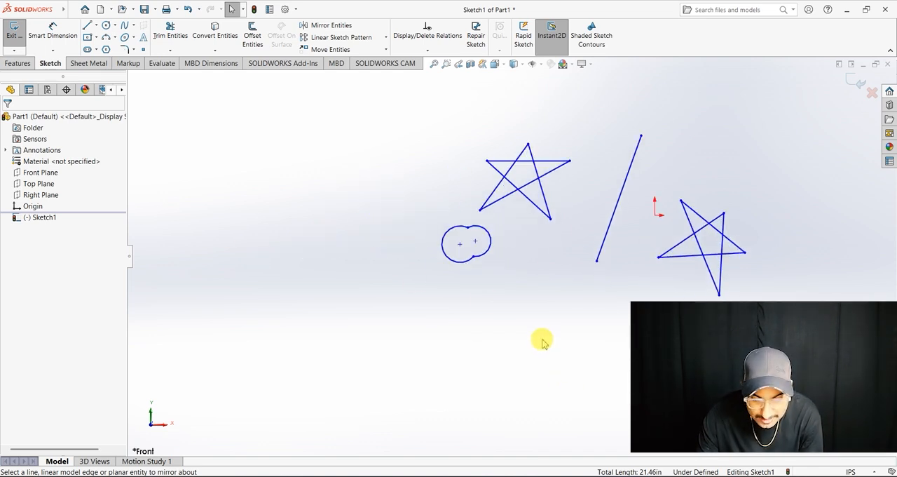
click(87, 27)
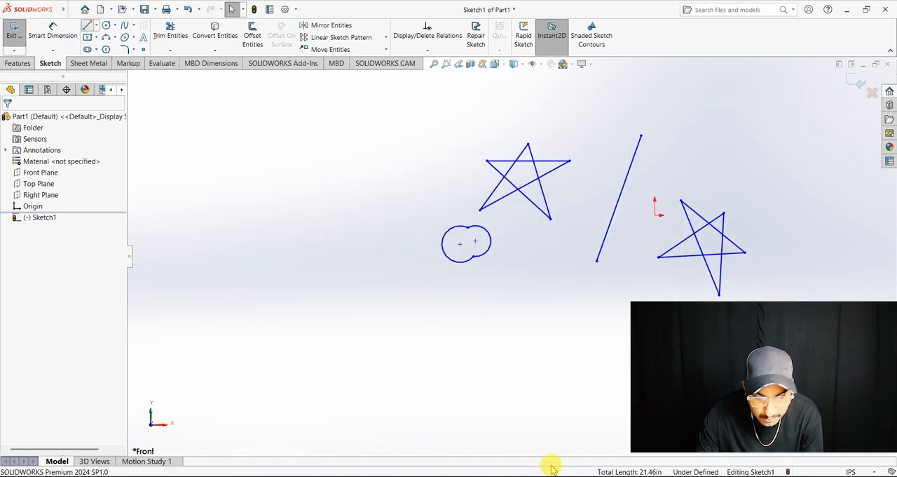
click(346, 305)
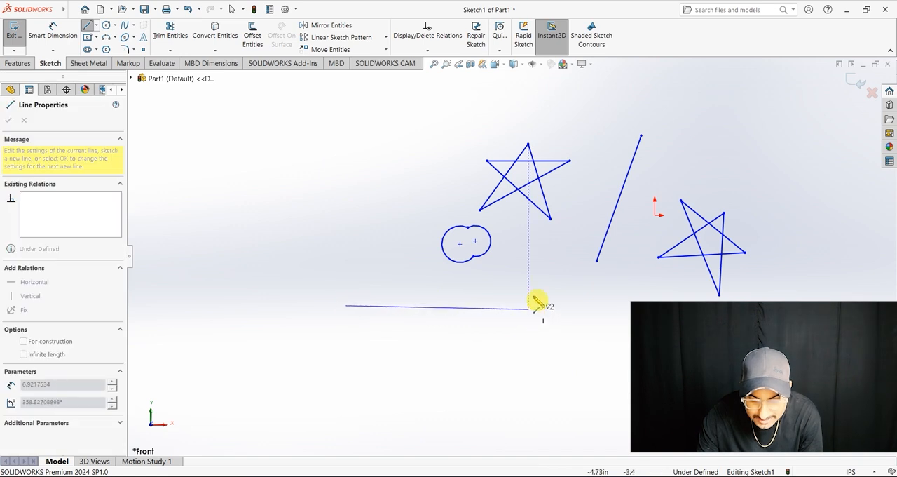
click(551, 306)
key(Escape)
Step: Mirror both arcs of the double-circle outline about the horizontal line, with Copy enabled
drag(400, 207, 456, 239)
drag(495, 267, 430, 222)
click(321, 25)
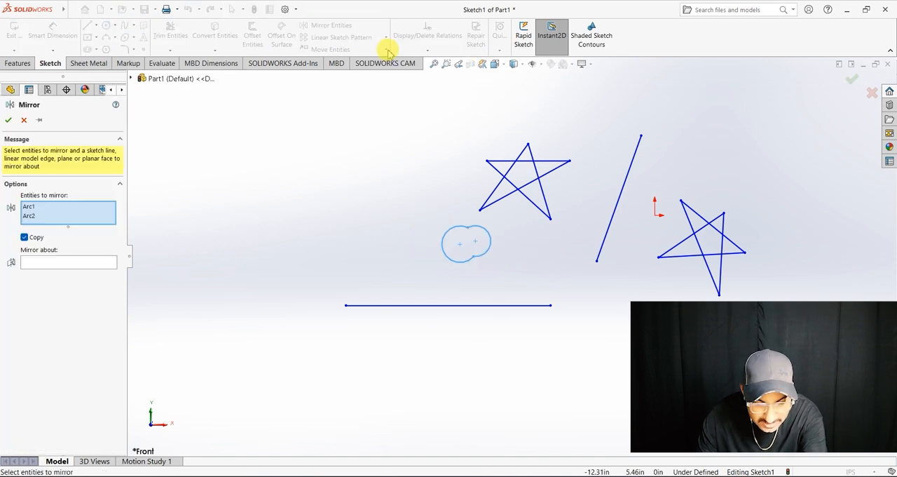
click(87, 264)
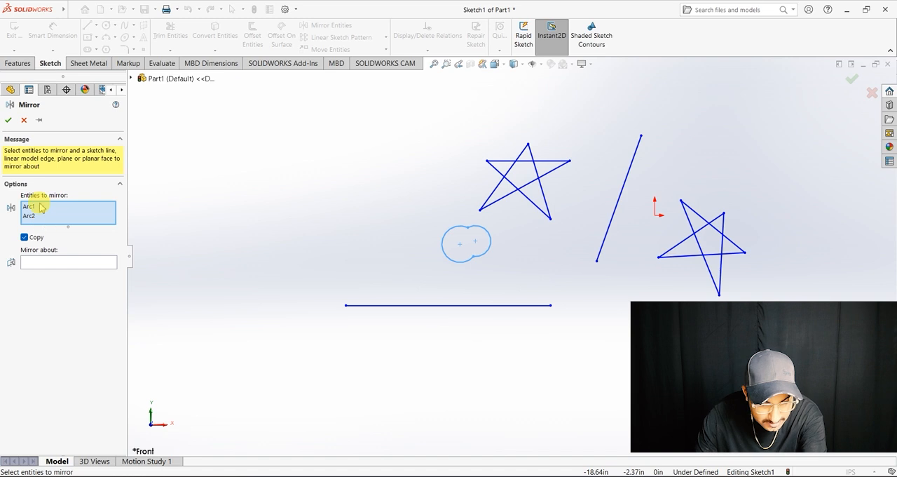
click(40, 263)
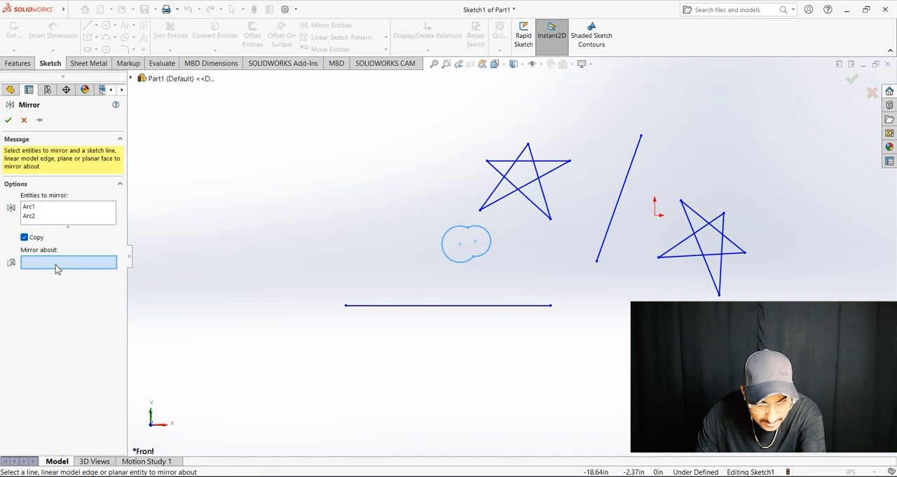
click(397, 306)
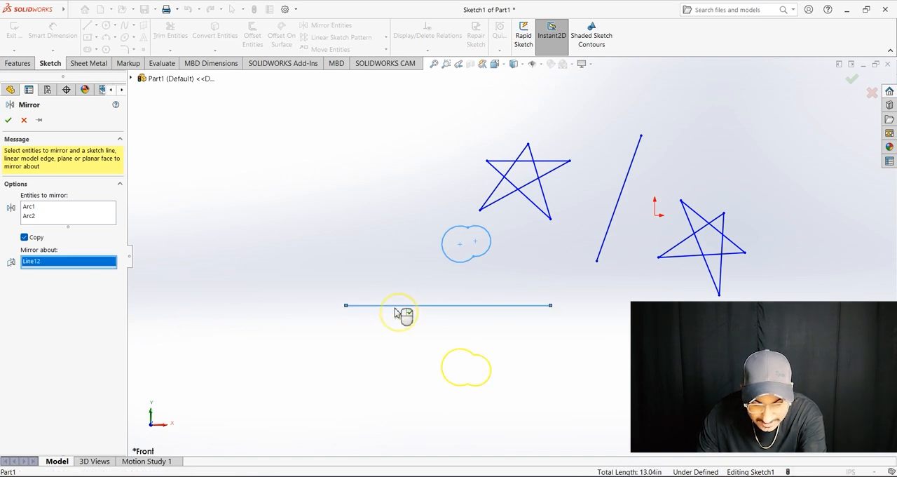
click(8, 121)
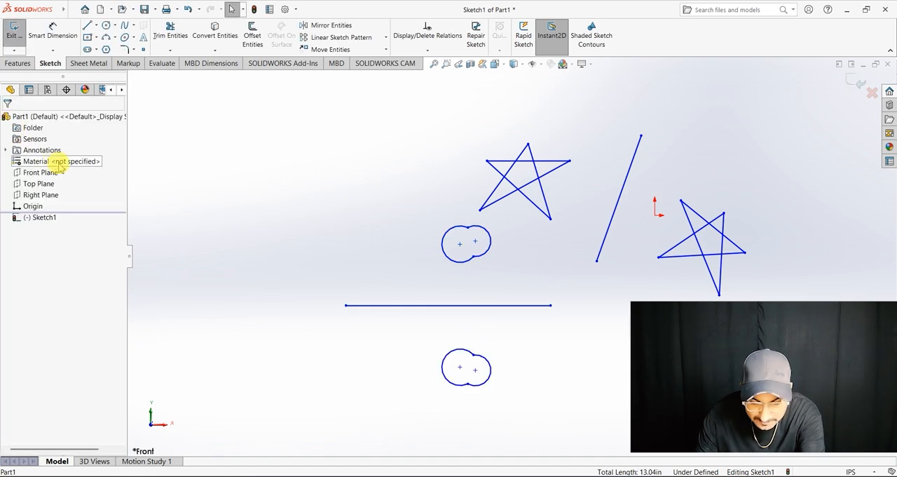
Step: Delete the horizontal line together with the mirrored double-circle outline below it
scroll(480, 257, up, 2)
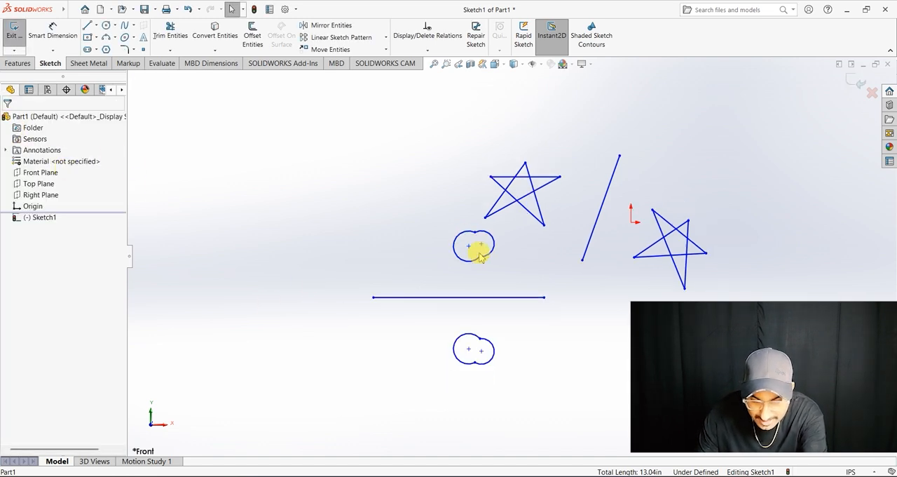
drag(333, 255, 554, 370)
key(Delete)
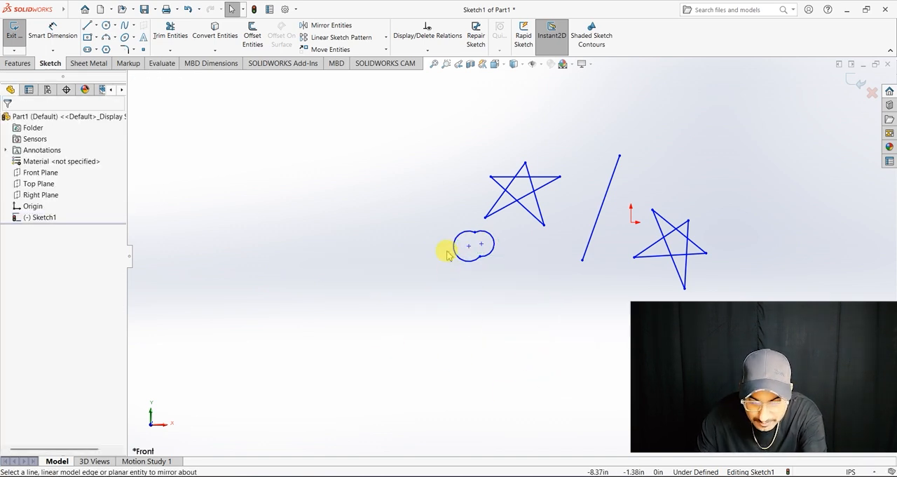
Step: Delete all five lines of the mirrored star beside the origin
drag(441, 243, 525, 273)
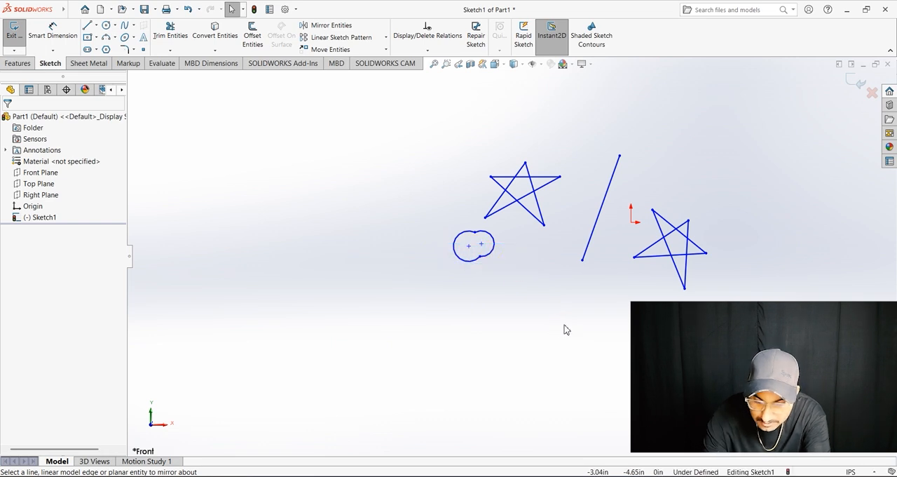
click(495, 247)
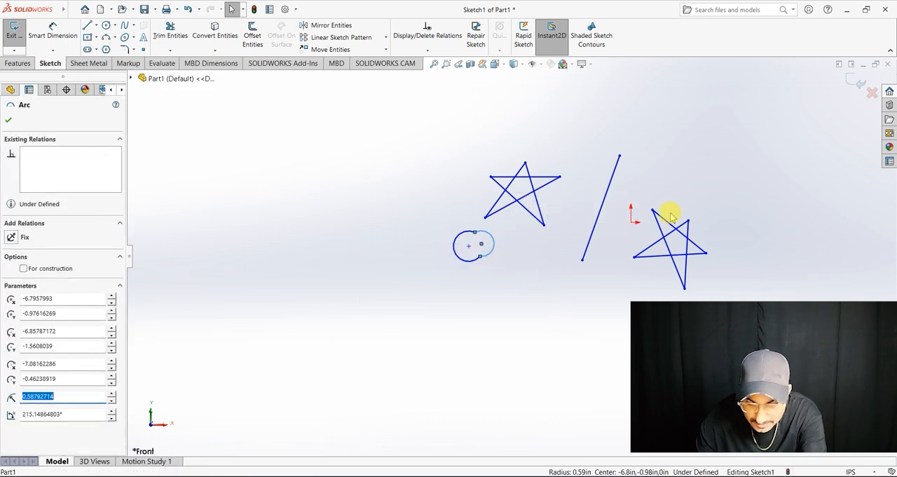
drag(651, 164, 711, 300)
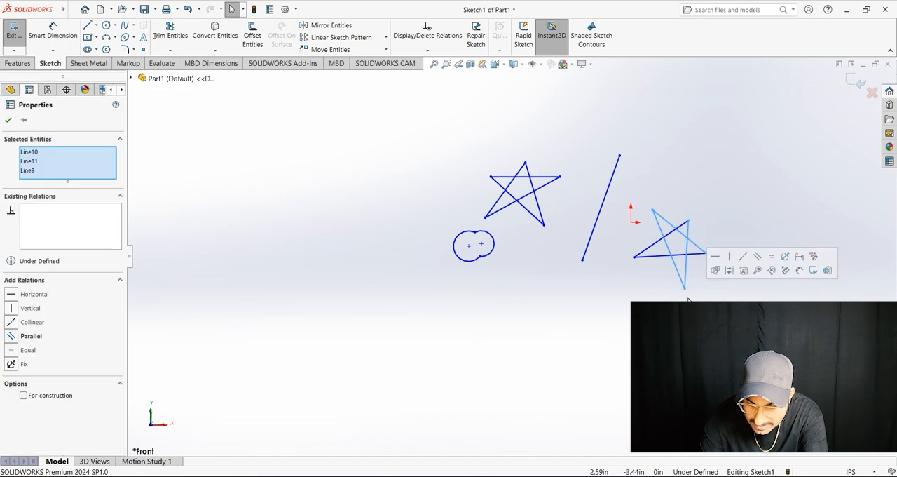
key(Delete)
drag(628, 375, 715, 188)
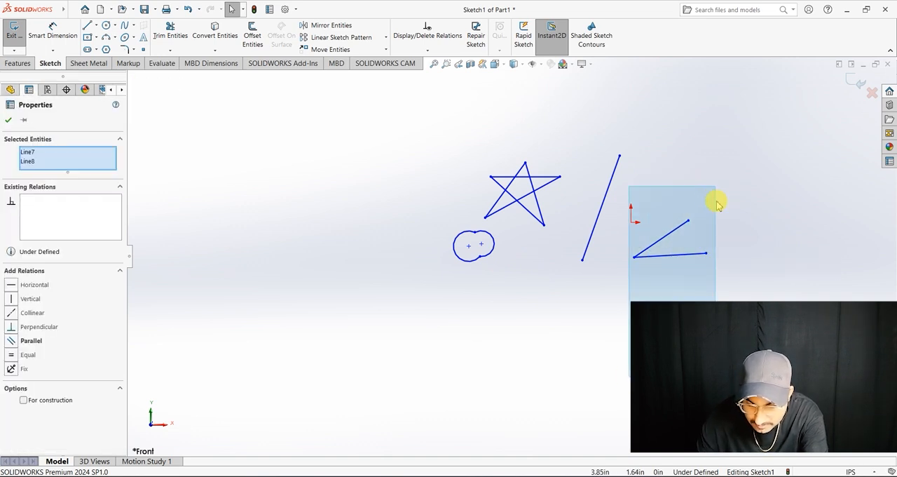
key(Delete)
Step: Delete the slanted mirror line and both arcs of the double-circle outline, leaving the original star in place
drag(646, 174, 603, 261)
key(Delete)
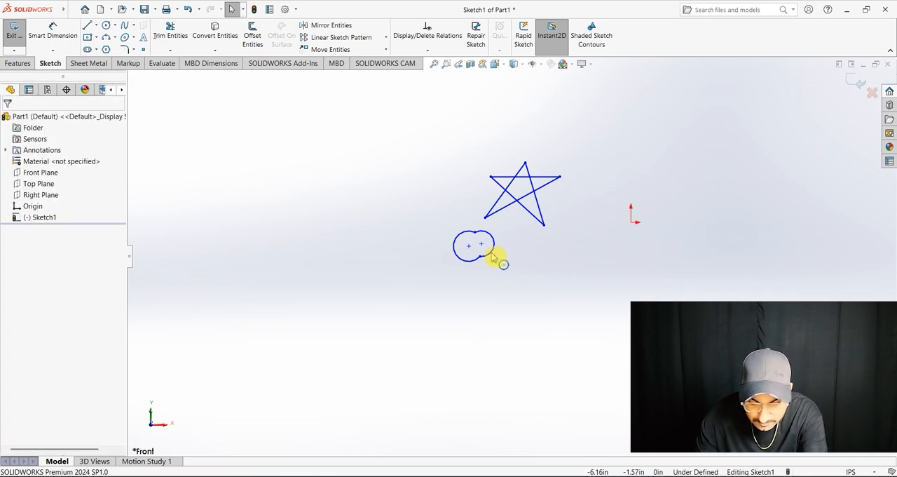
drag(500, 265, 418, 238)
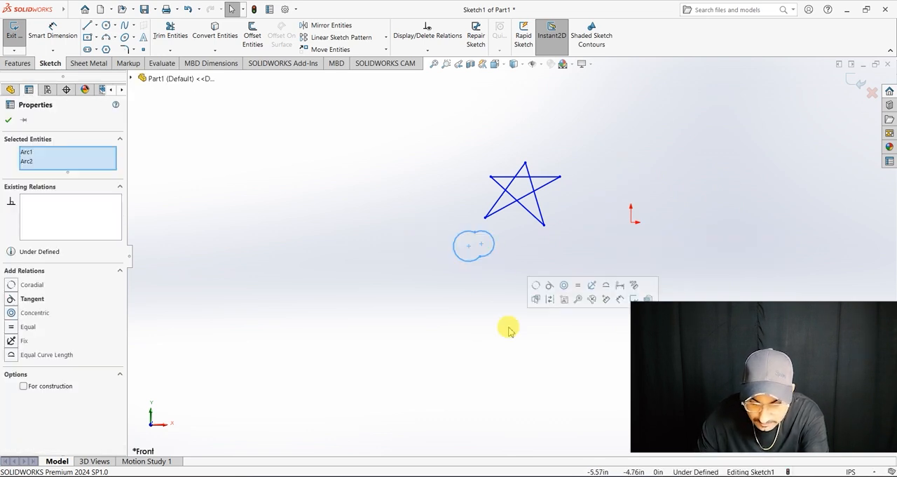
key(Delete)
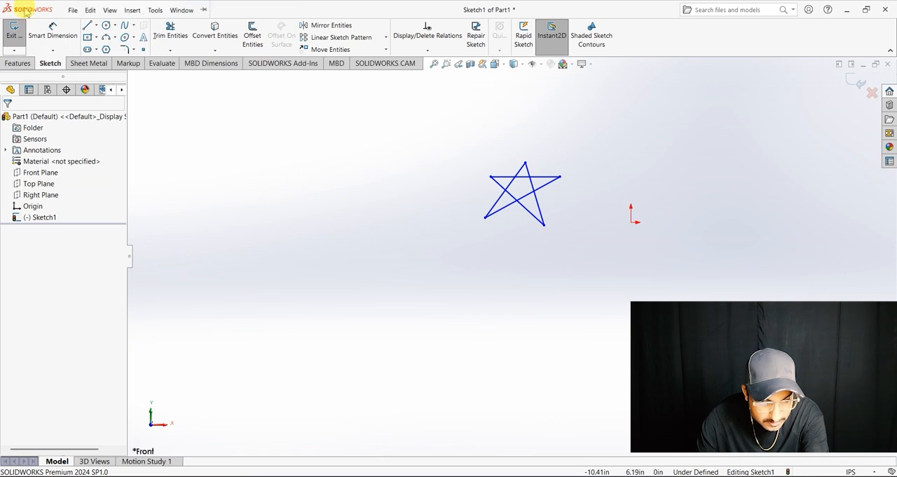
Step: Sketch a center rectangle below and to the left of the star, and dimension its width as 10 in
click(87, 36)
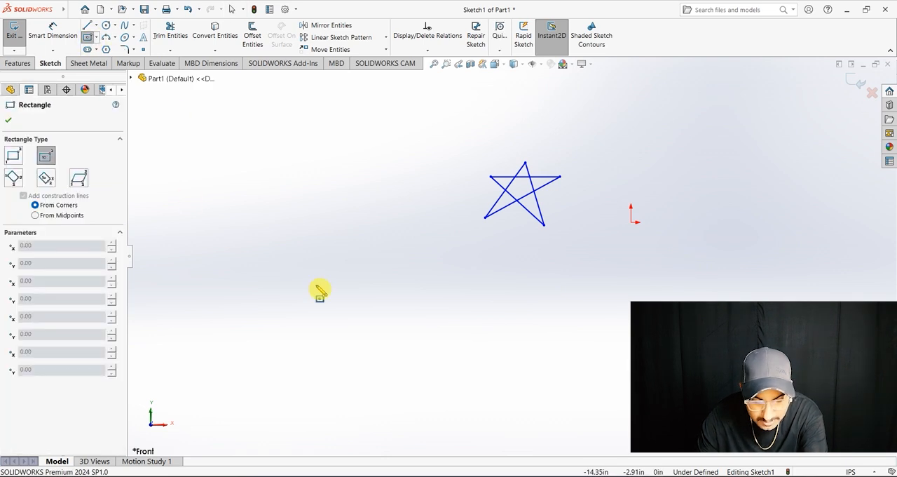
click(287, 272)
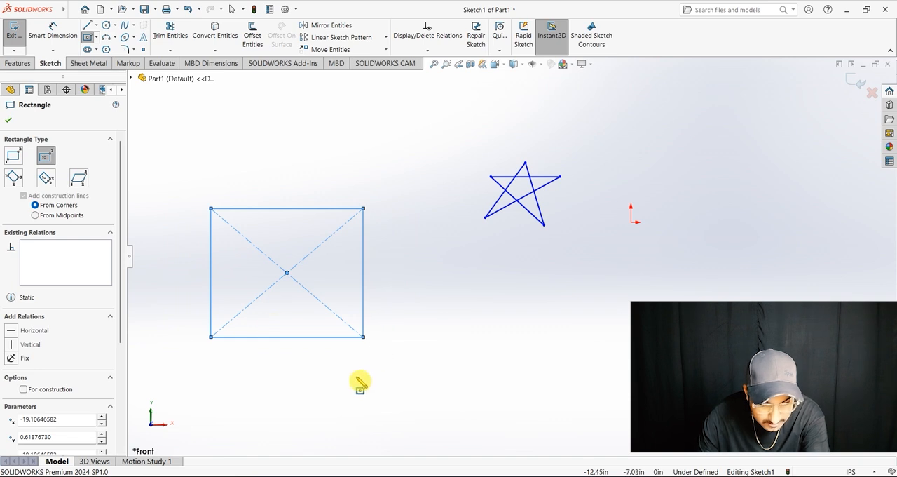
click(53, 28)
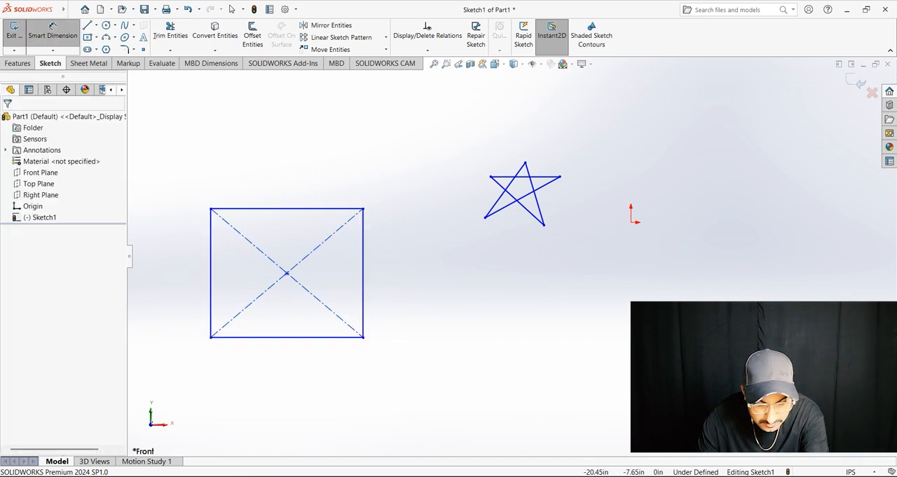
click(315, 337)
click(309, 384)
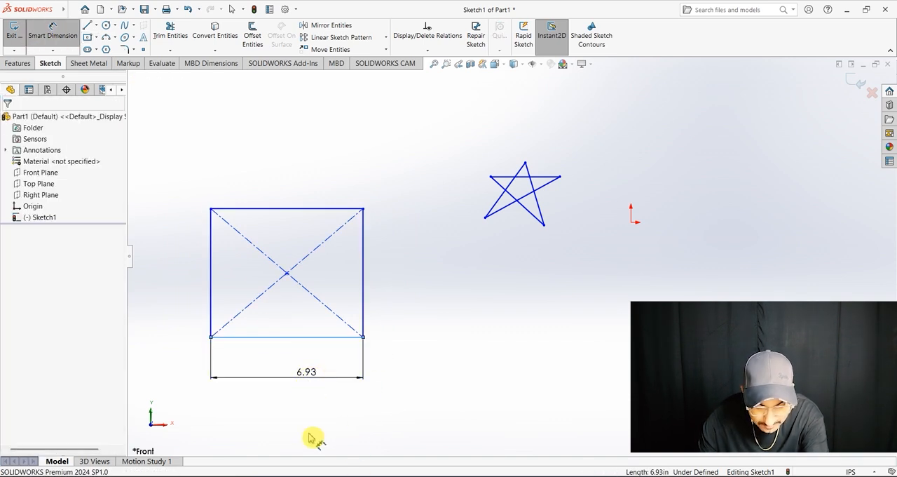
text(10)
key(Return)
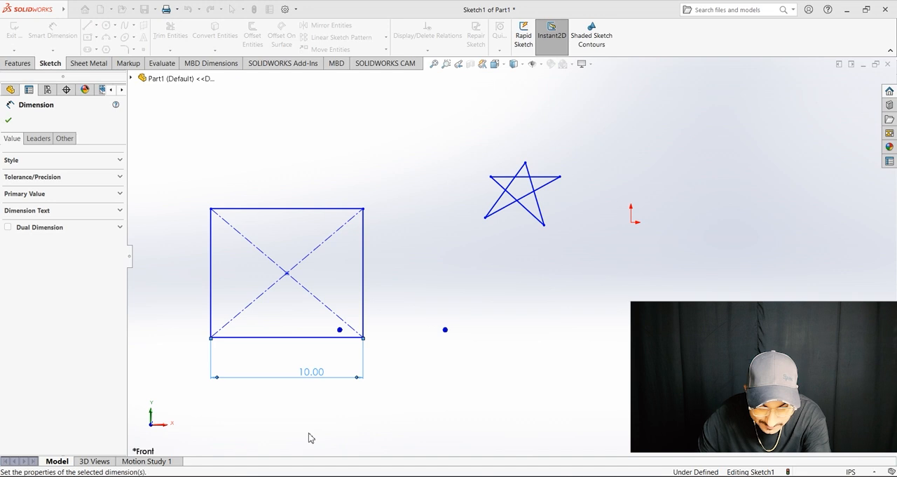
Step: Dimension the rectangle's height as 5 in
click(365, 270)
click(411, 293)
click(414, 278)
text(5)
key(Return)
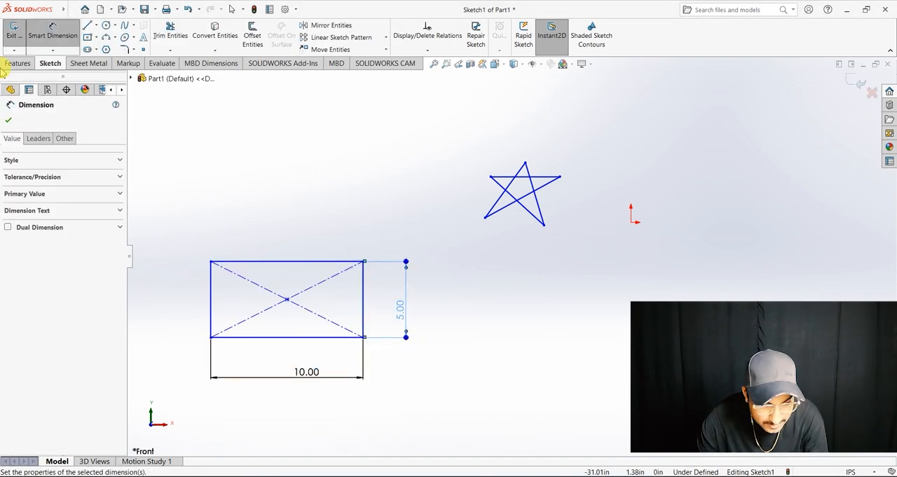
click(8, 123)
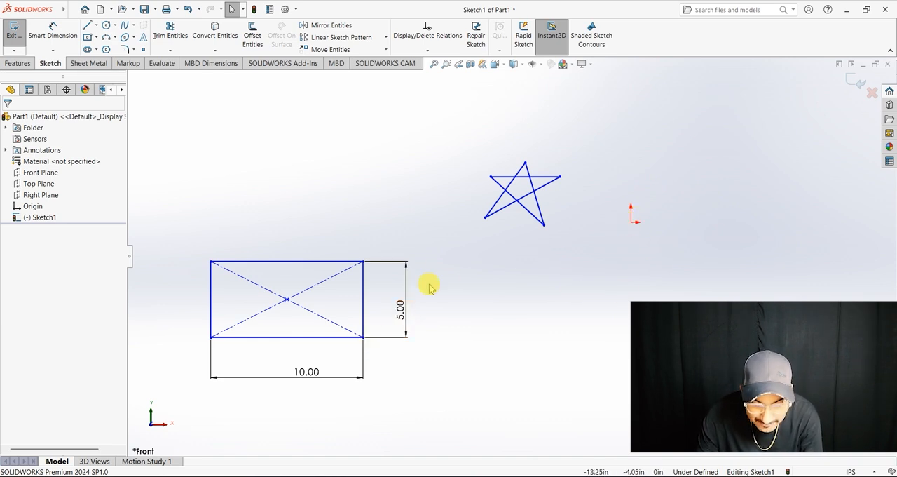
Step: Shift the whole rectangle freehand straight up so it sits above and to the left of the star
scroll(547, 232, up, 2)
scroll(545, 231, down, 3)
scroll(436, 319, up, 5)
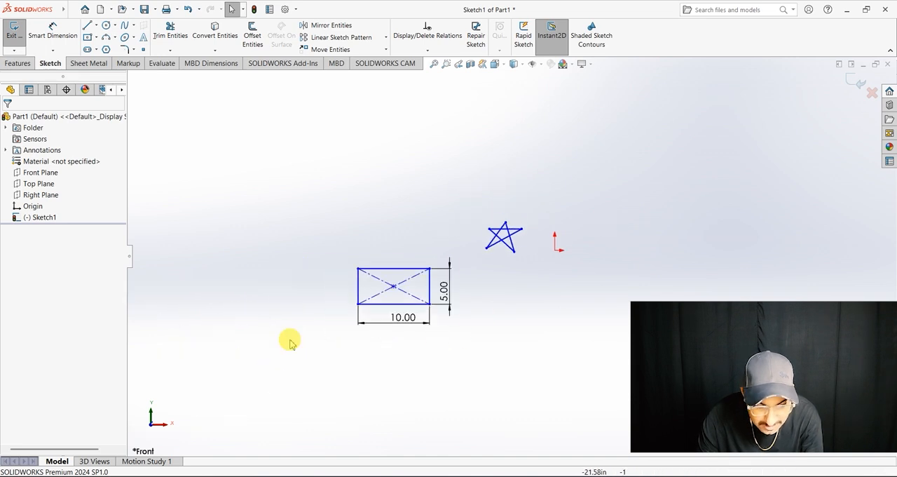
scroll(525, 262, down, 3)
scroll(484, 273, up, 3)
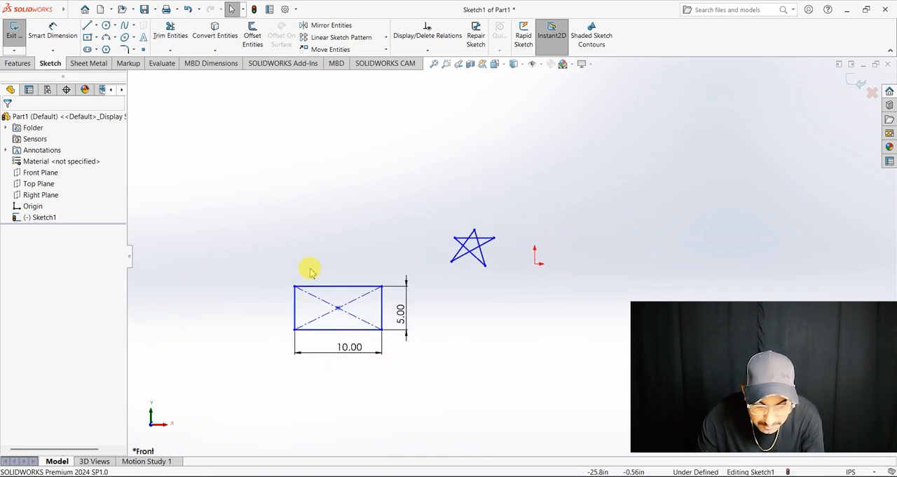
drag(313, 289, 411, 175)
Step: Try stretching the star by its long slanted line, undo that, and shift the star's lower-right point slightly upward
drag(485, 241, 539, 265)
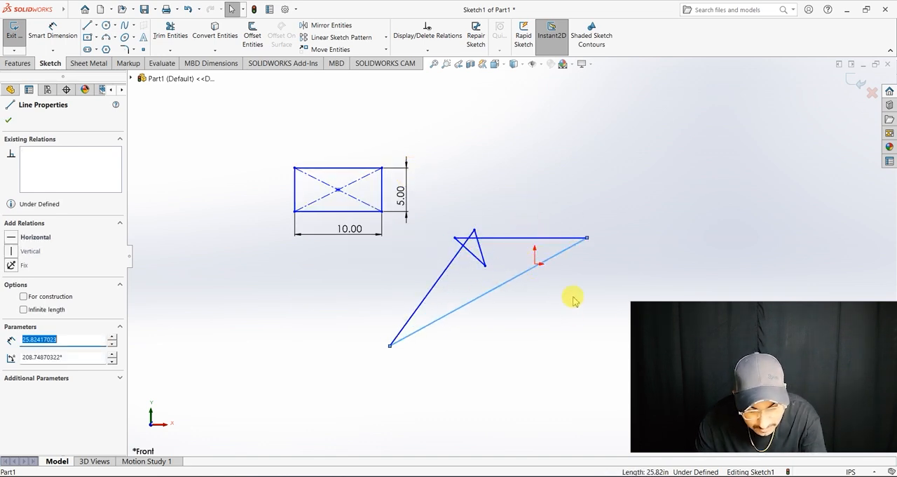
key(ctrl+z)
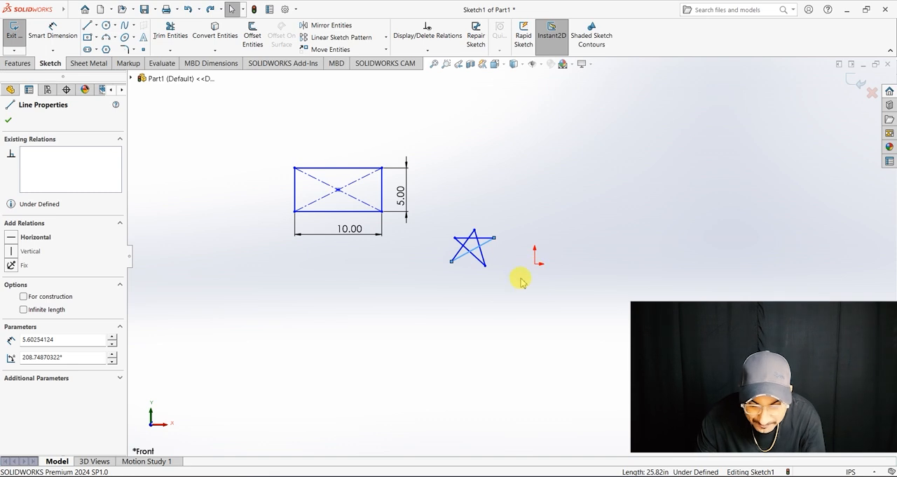
mouse_move(485, 264)
mouse_down()
mouse_move(545, 265)
mouse_move(495, 300)
mouse_move(486, 261)
mouse_up()
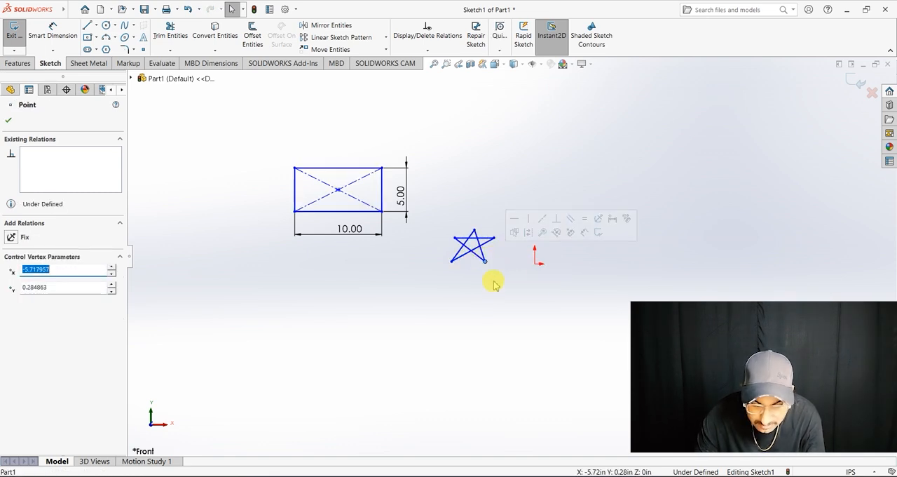
click(493, 283)
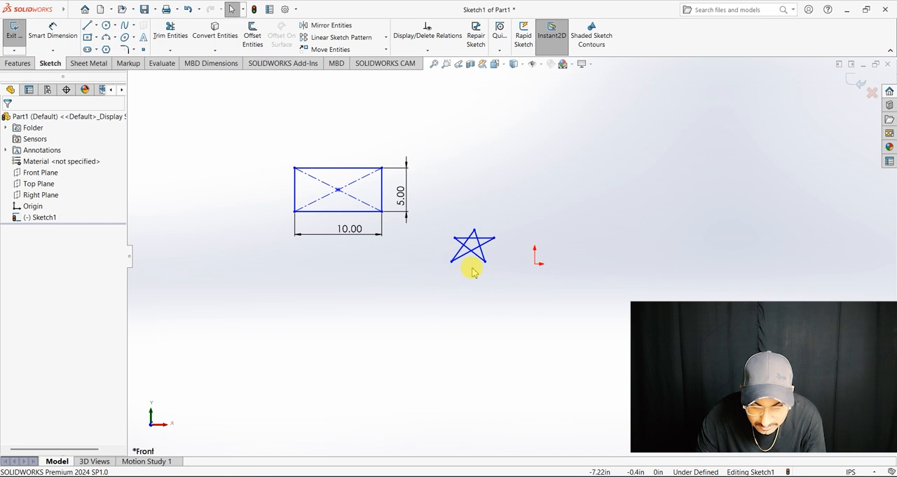
mouse_move(487, 267)
mouse_down()
mouse_move(465, 282)
mouse_move(490, 263)
mouse_up()
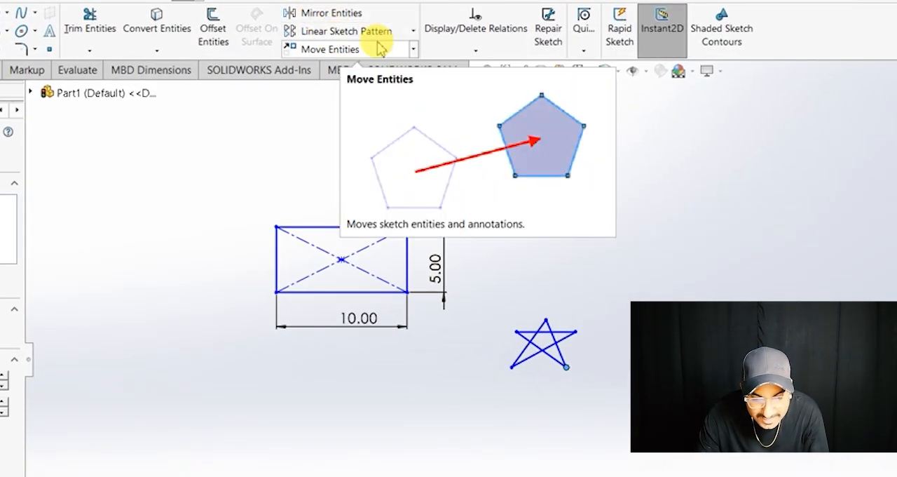
click(413, 37)
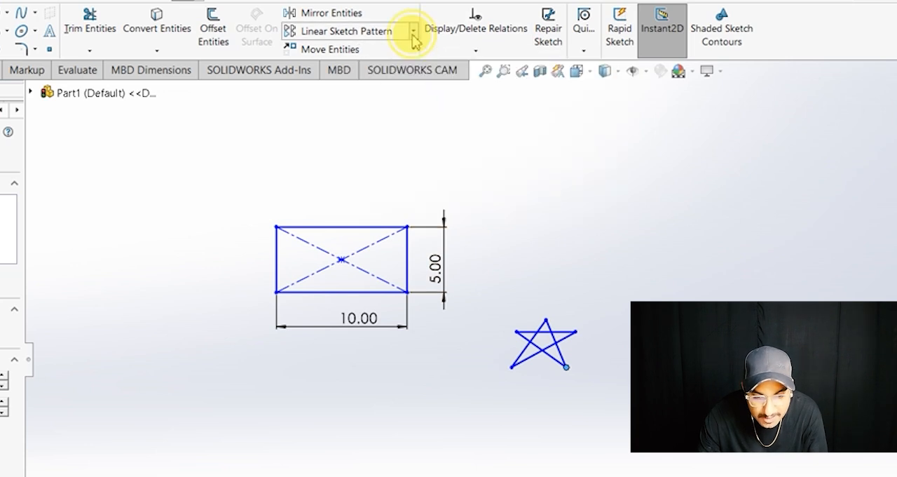
click(413, 38)
click(414, 38)
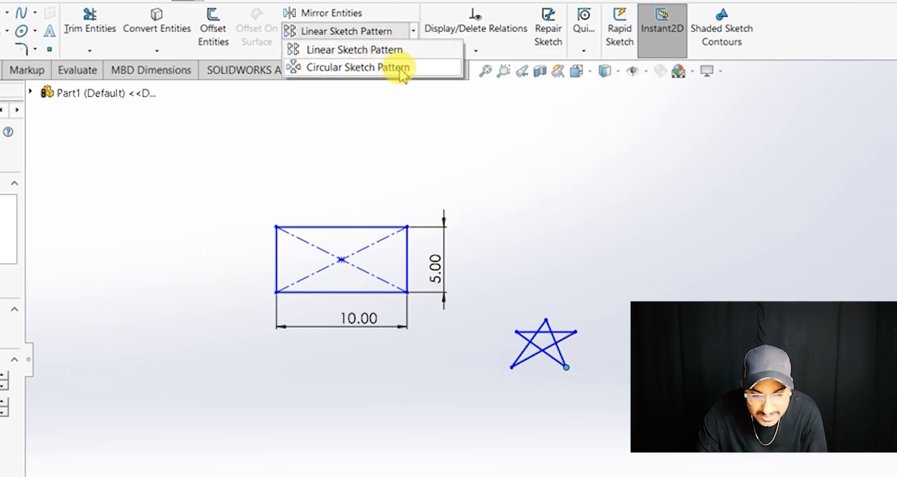
click(411, 31)
click(414, 37)
click(326, 130)
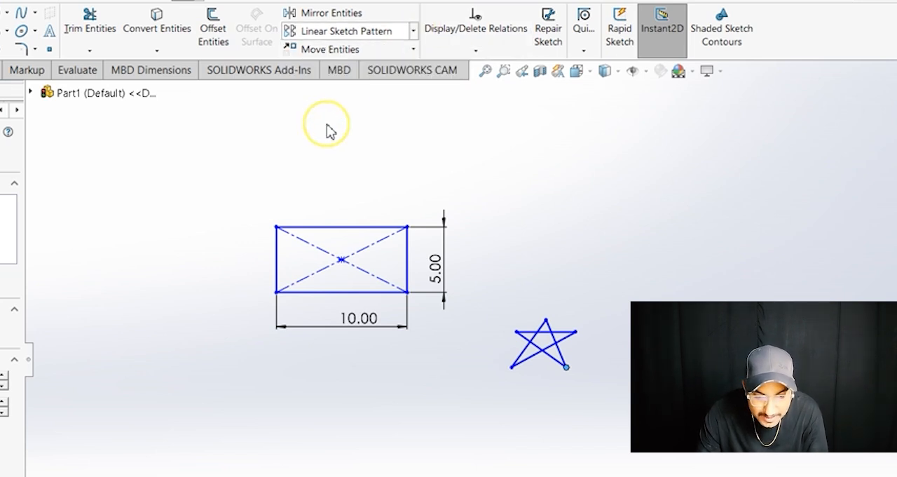
click(415, 50)
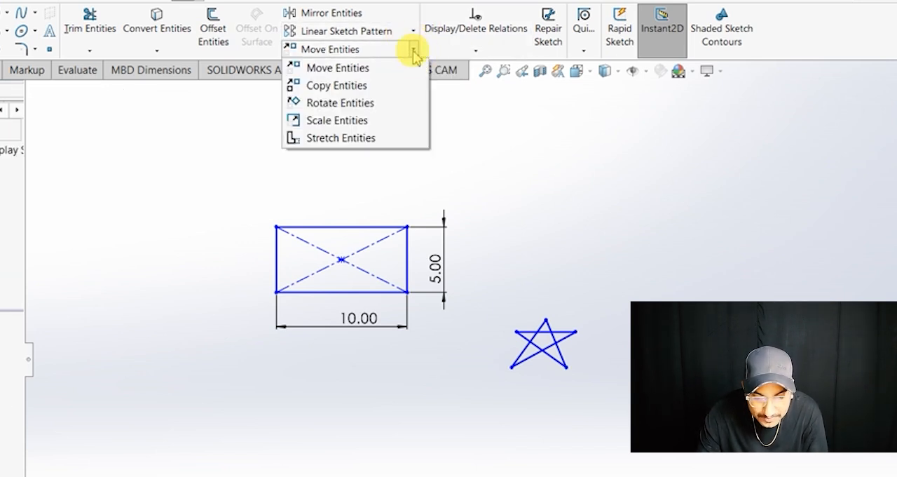
click(357, 68)
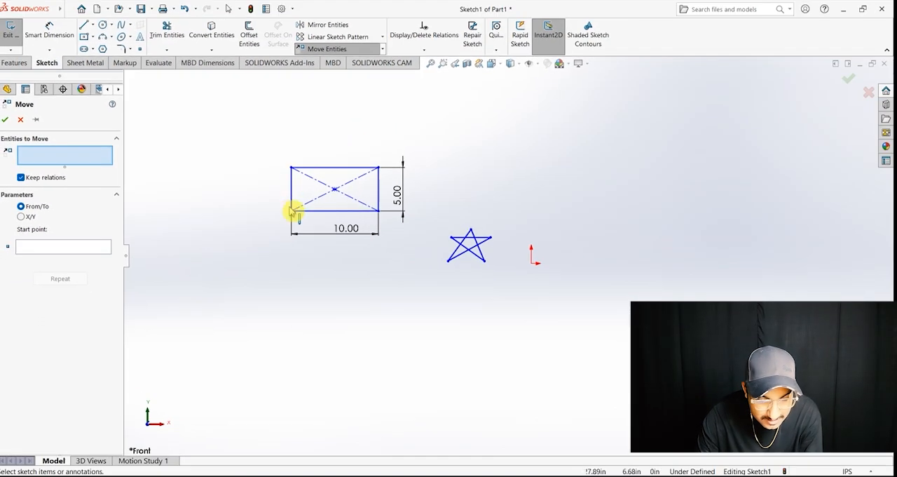
drag(266, 137, 430, 256)
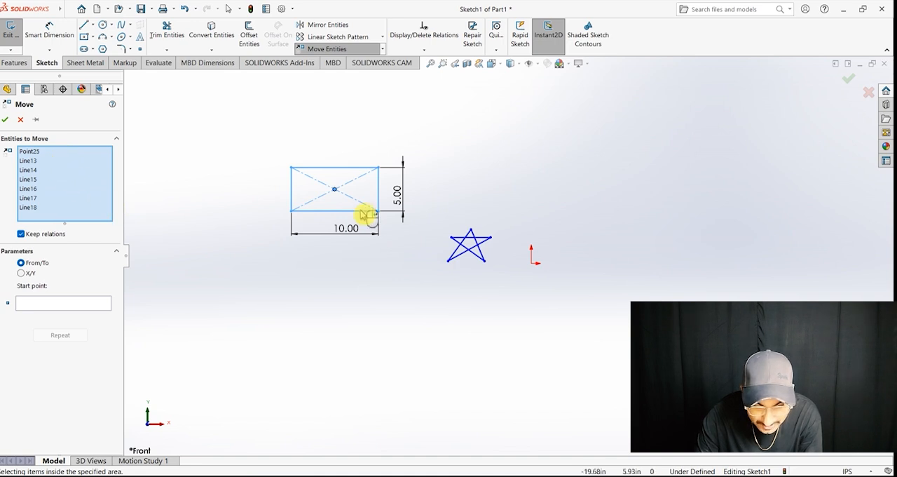
key(Escape)
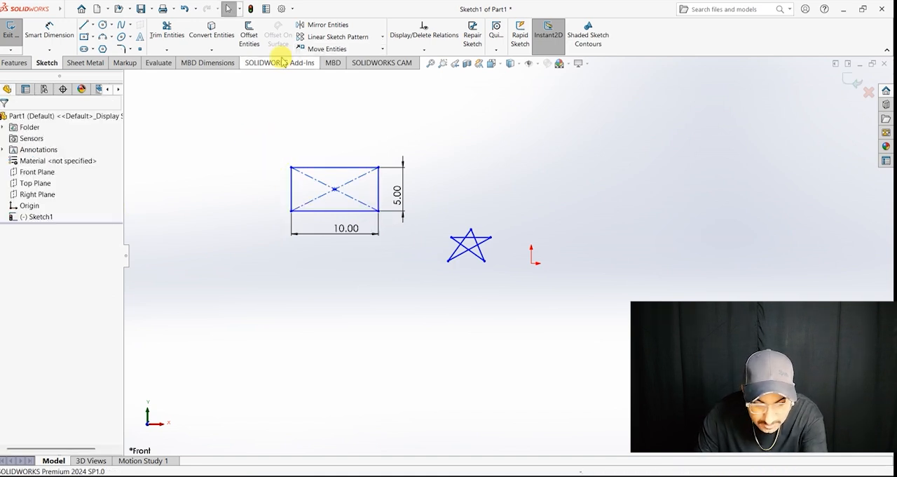
Step: Move the entire rectangle with Move Entities, using From/To with its lower-right corner as start point, to a spot farther up and left
click(327, 47)
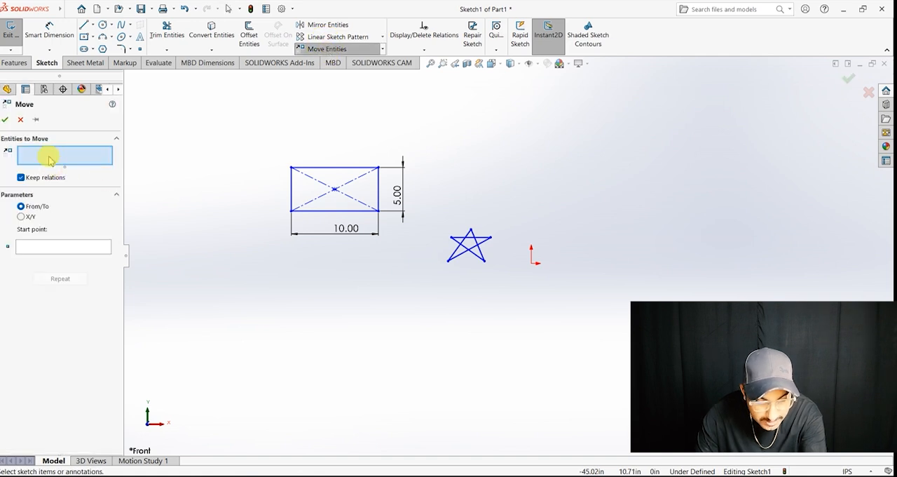
click(86, 245)
click(86, 158)
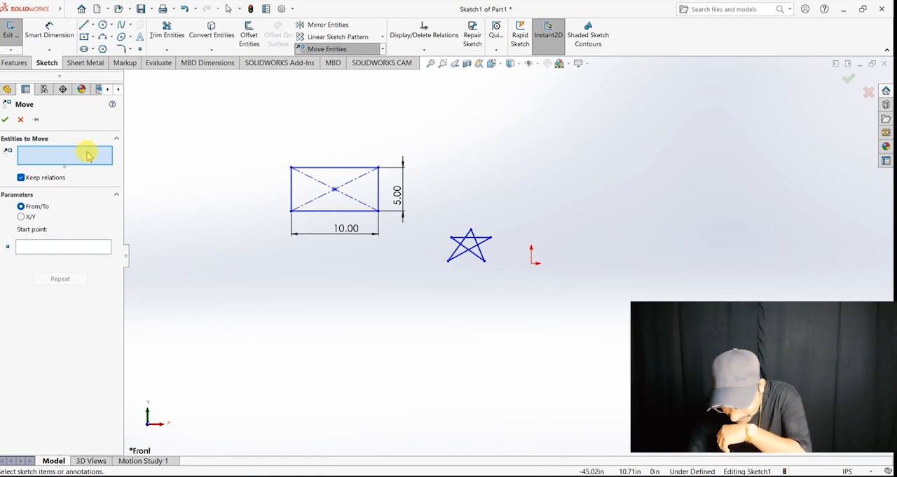
drag(263, 112, 420, 257)
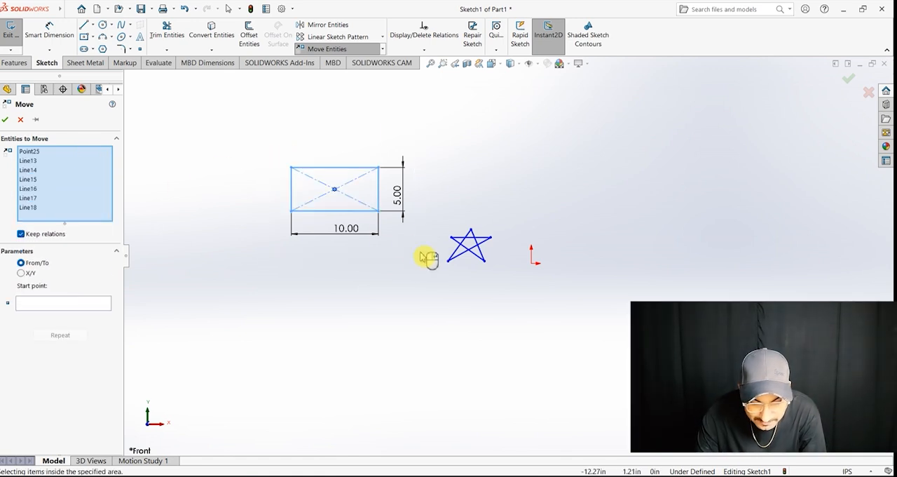
click(66, 305)
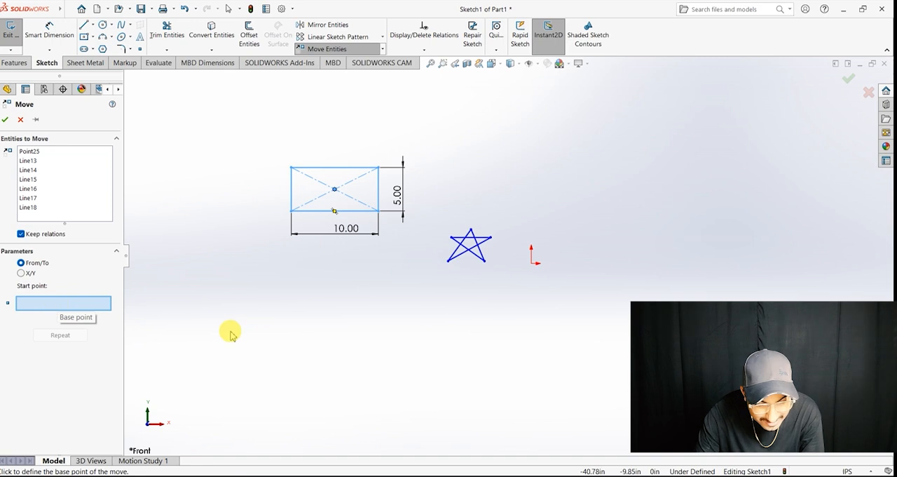
click(379, 211)
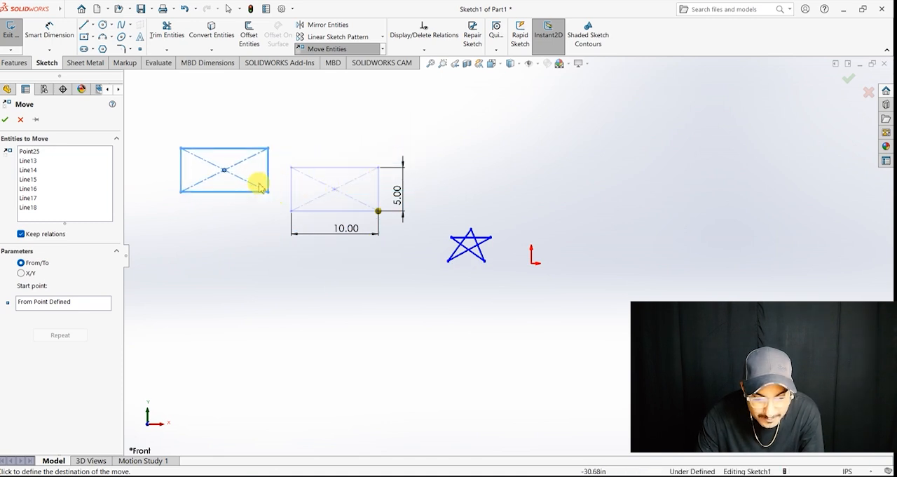
click(244, 166)
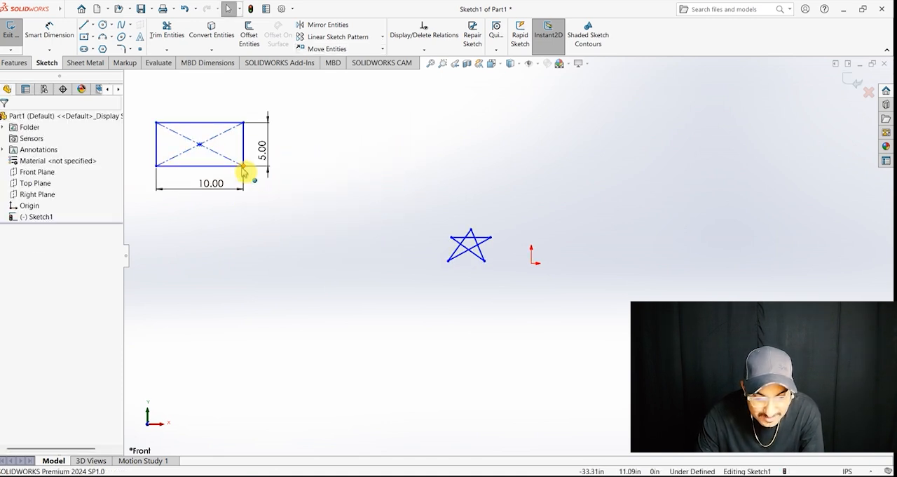
Step: Shift the rectangle freehand downward by its lower-right corner to about X -31.76 in, Y -4.86 in
drag(245, 171, 259, 313)
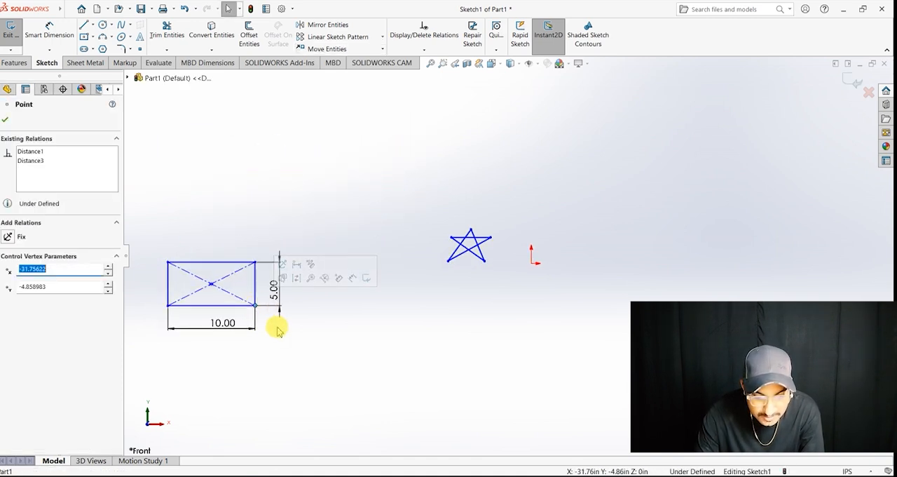
Step: Shift the whole rectangle freehand upward by its lower-right corner so it sits well above and to the left of the star
drag(257, 310, 273, 170)
click(313, 239)
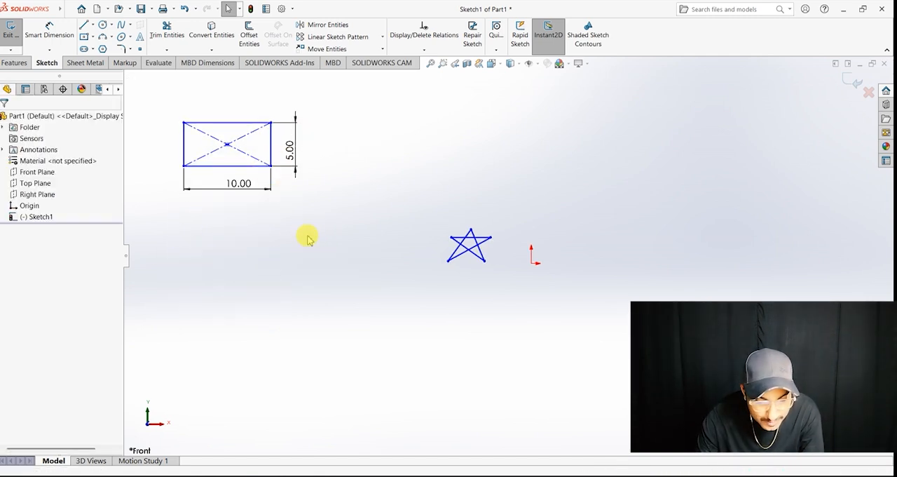
click(339, 27)
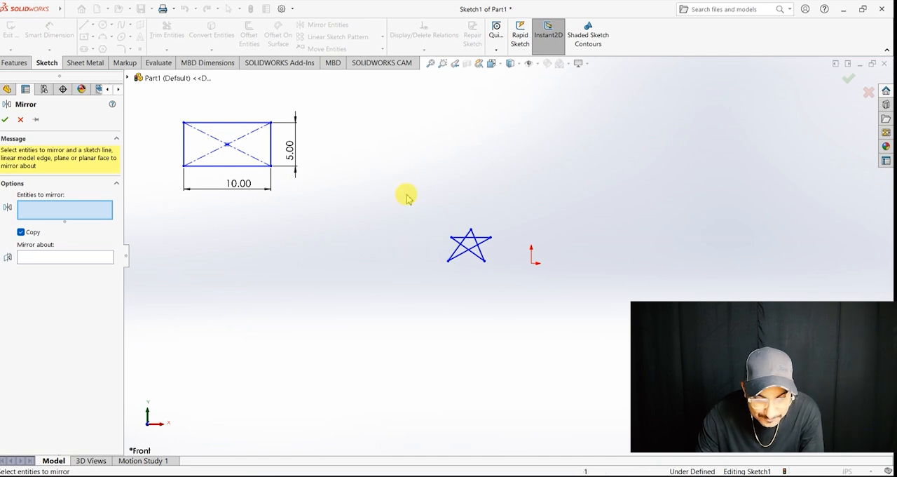
key(Escape)
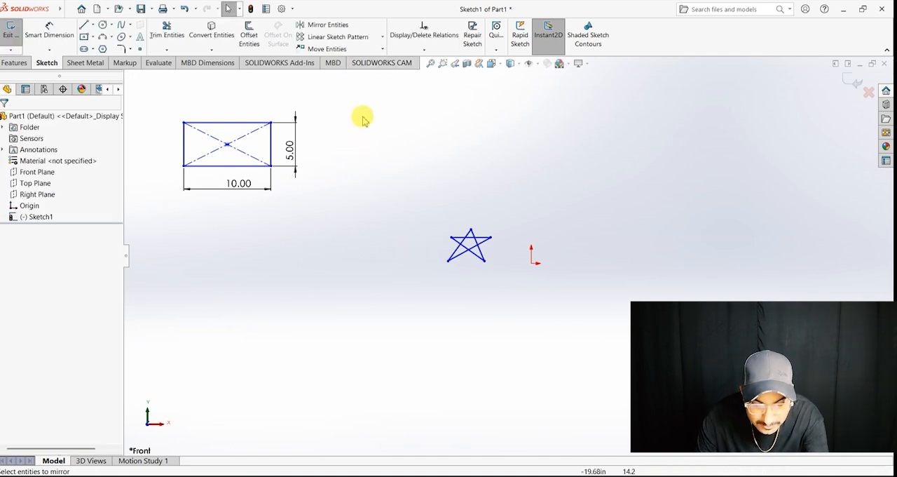
Step: Move the whole star with Move Entities, using From/To with its lower-right point as start point, straight up to the rectangle's height
click(330, 49)
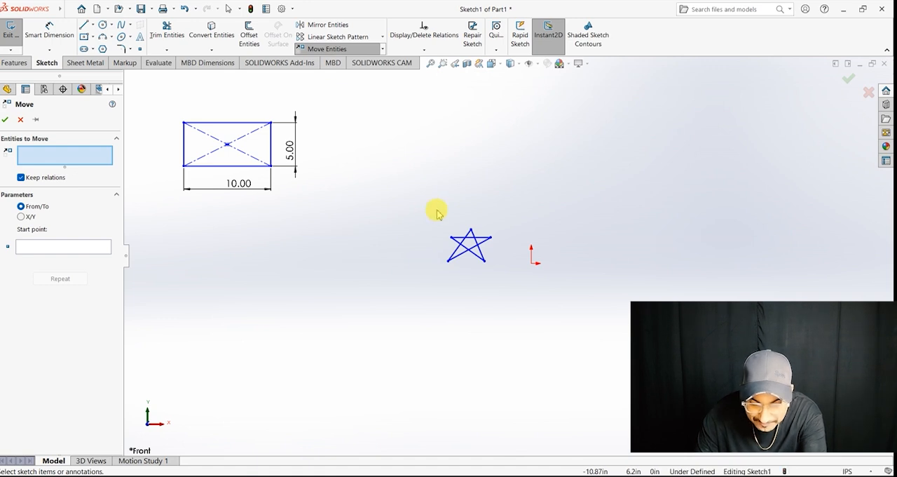
drag(509, 303, 428, 220)
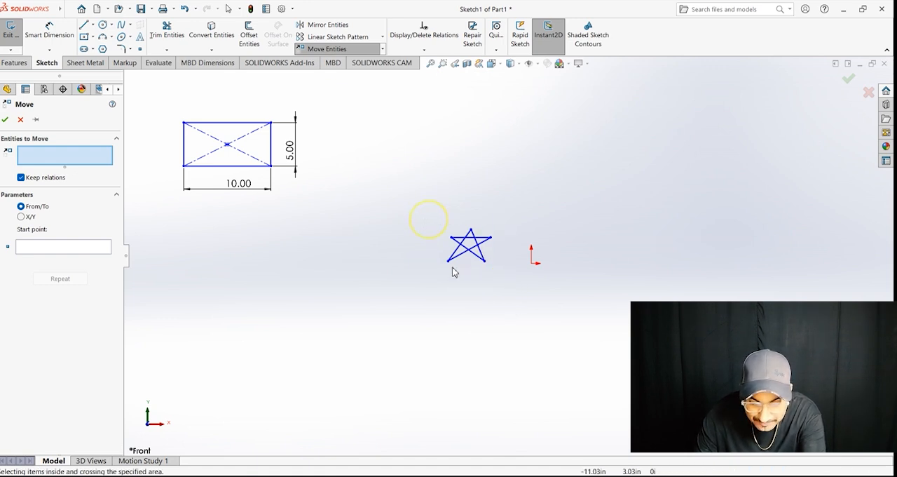
drag(502, 279, 446, 226)
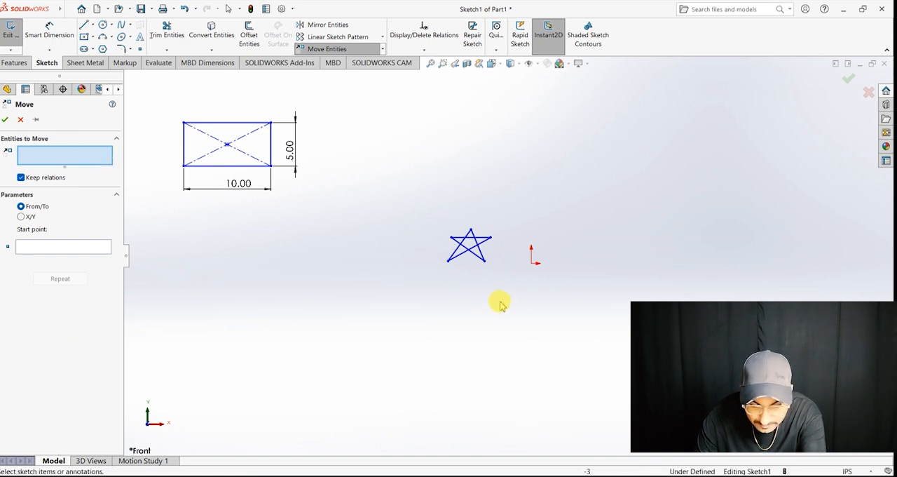
drag(459, 256, 427, 209)
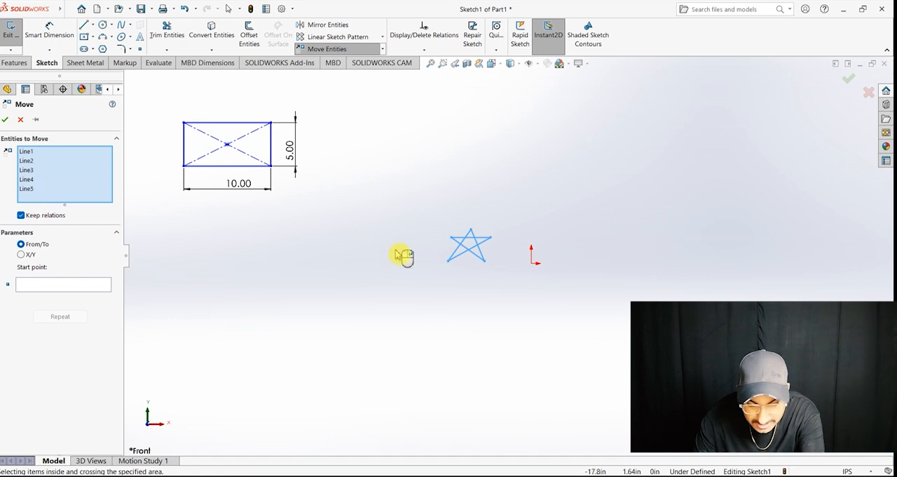
click(99, 286)
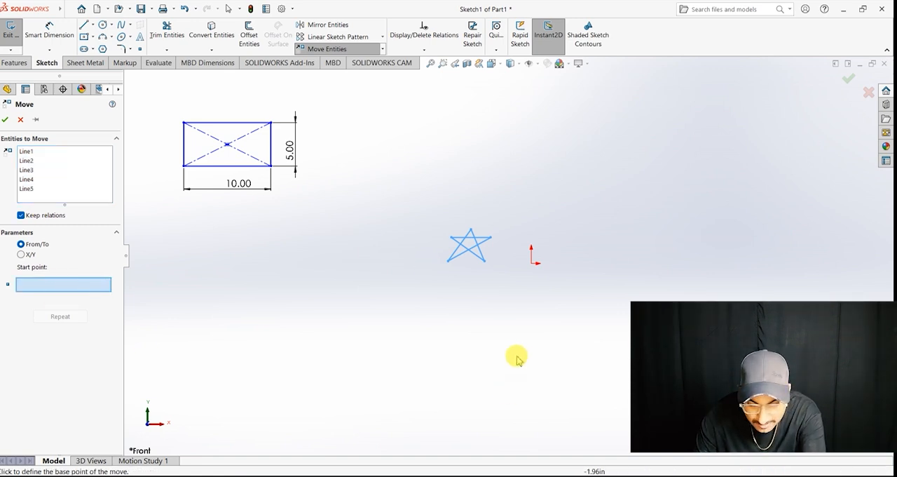
click(485, 261)
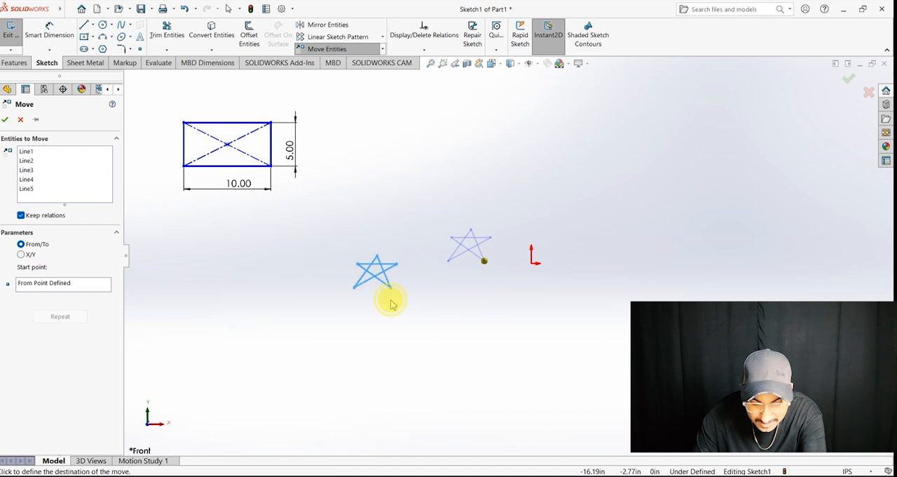
click(479, 161)
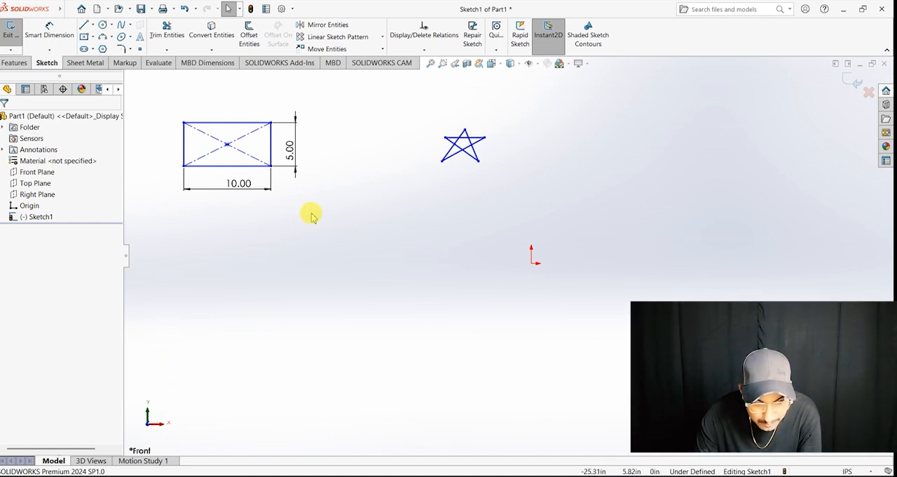
Step: Try to move the whole rectangle with Move Entities using X/Y offsets of ΔX -10 in and ΔY -10 in
click(344, 51)
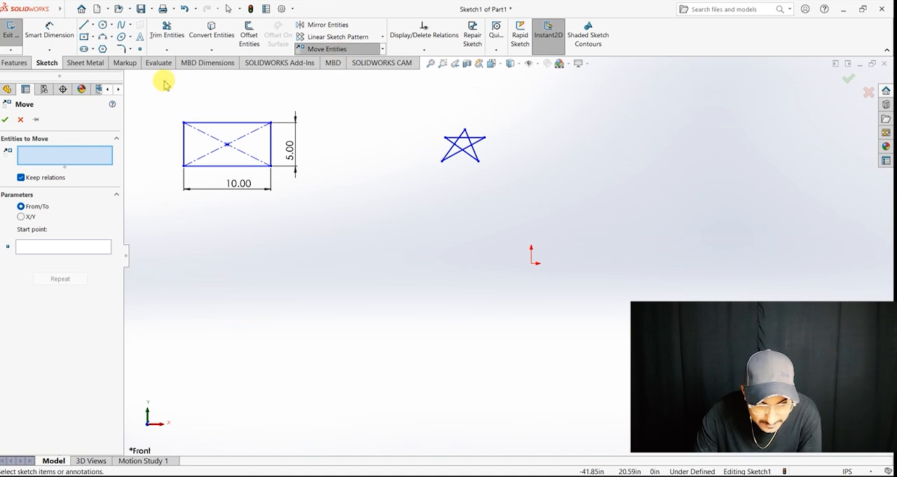
drag(210, 163, 347, 226)
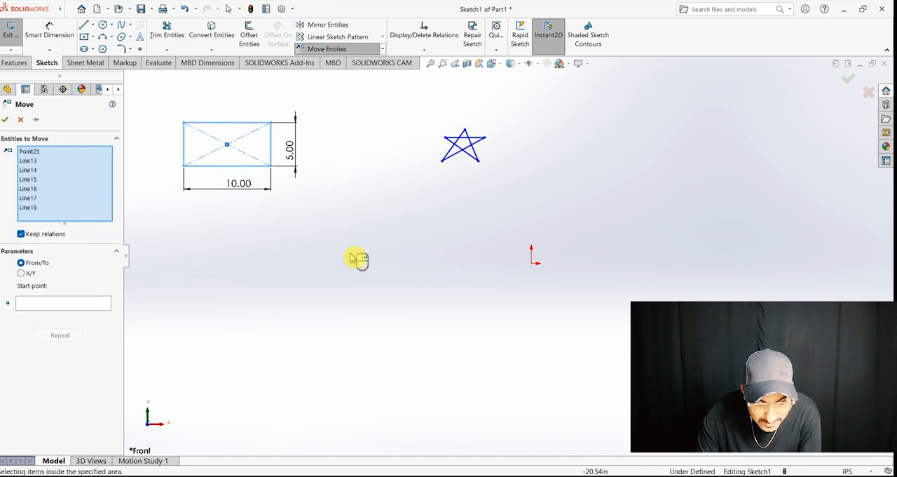
click(21, 273)
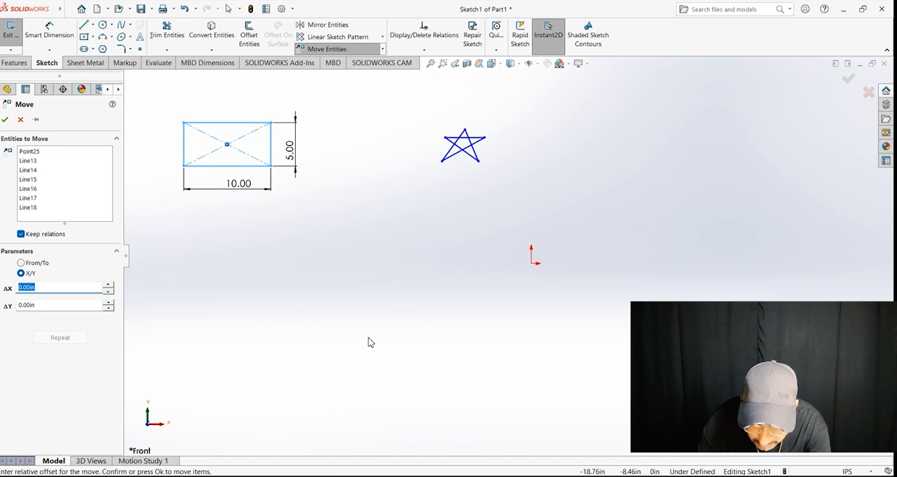
text(-10)
key(Return)
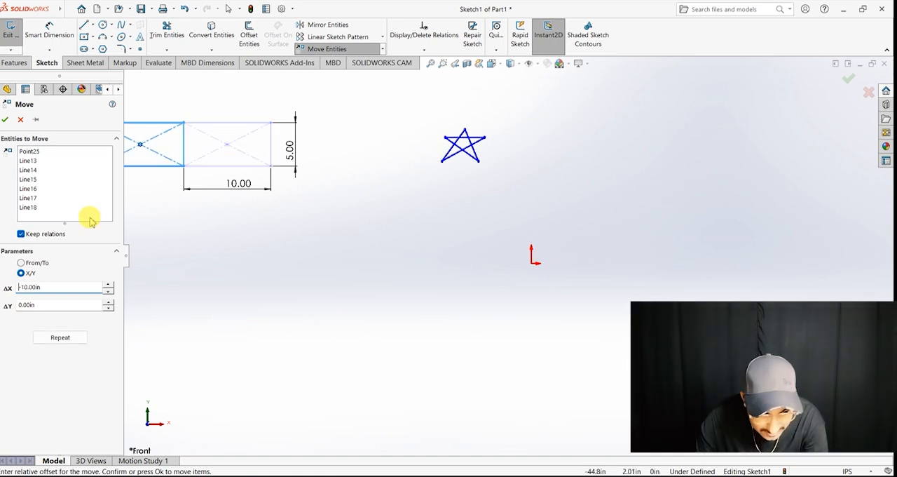
key(z)
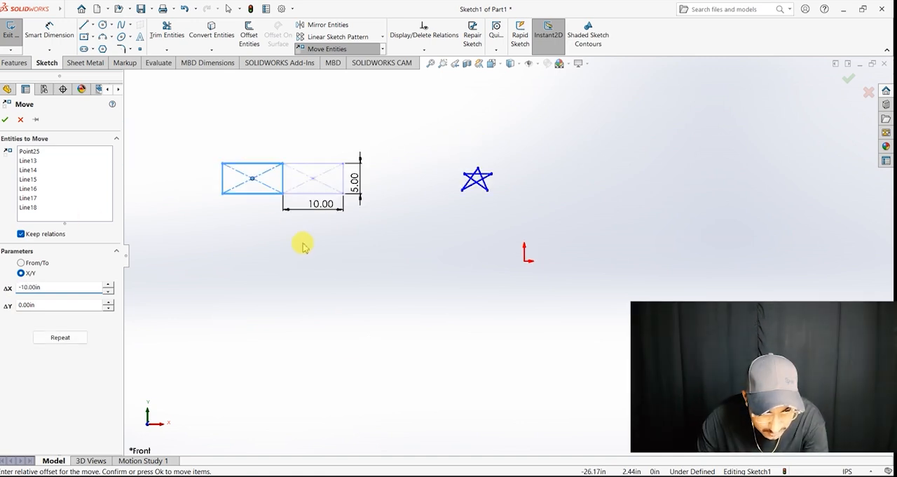
click(59, 304)
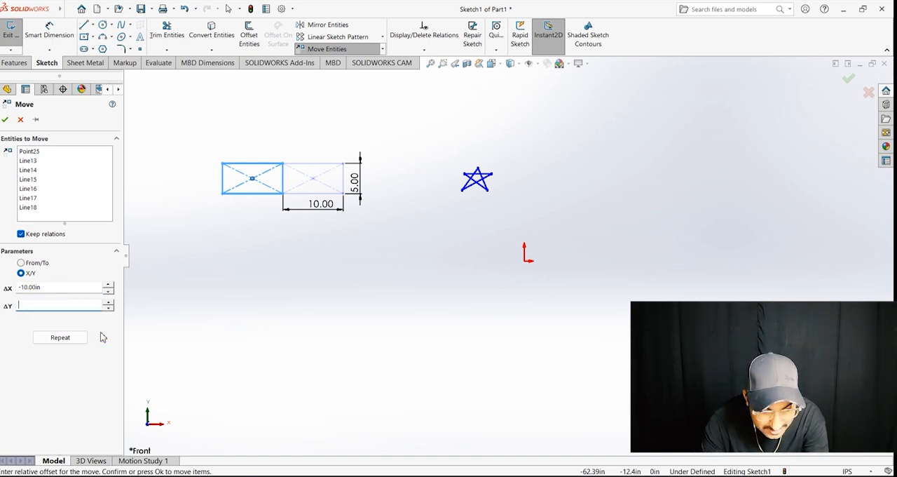
text(-10)
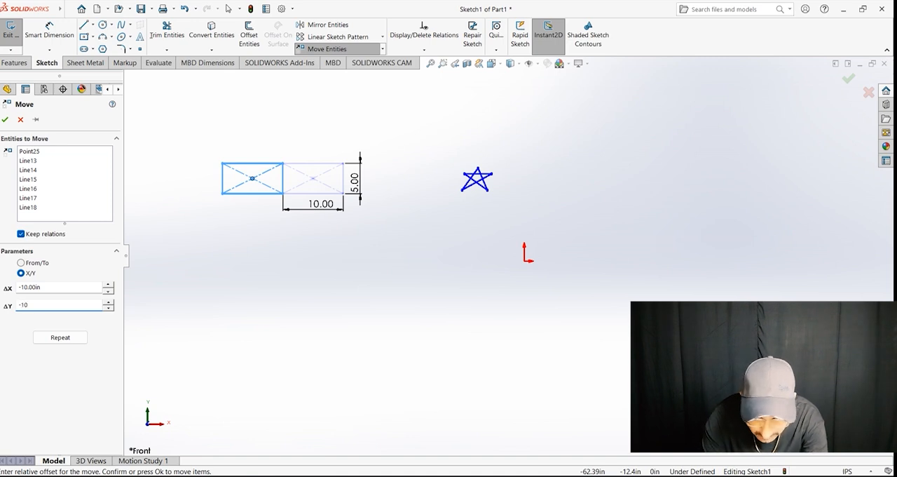
key(Return)
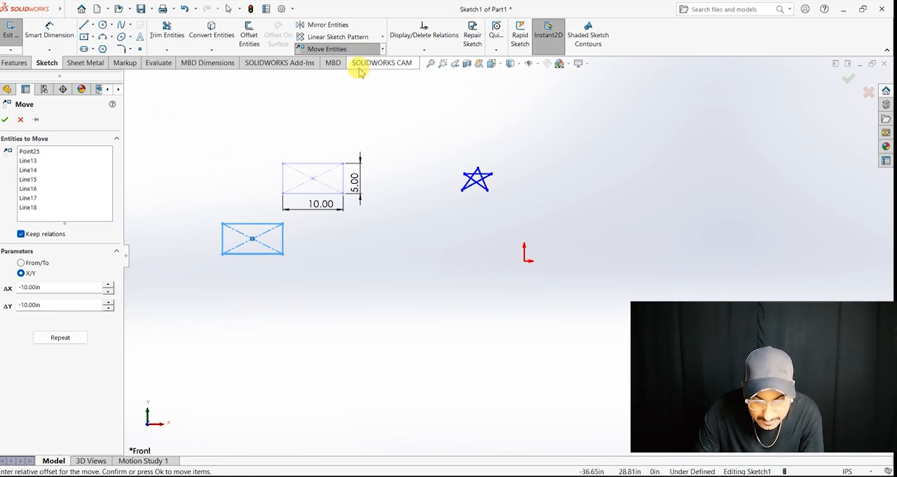
click(0, 127)
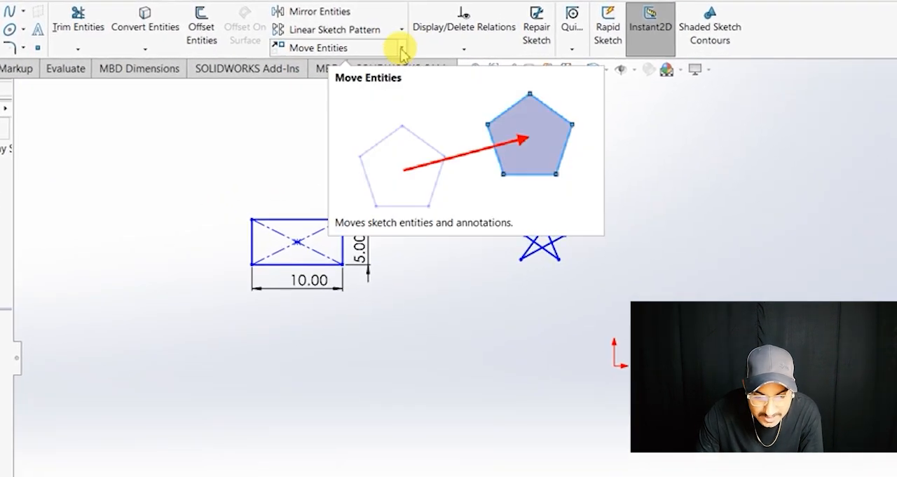
Step: Copy the whole rectangle with Copy Entities, using From/To with its lower-right corner as start point, to a spot below the original
click(403, 48)
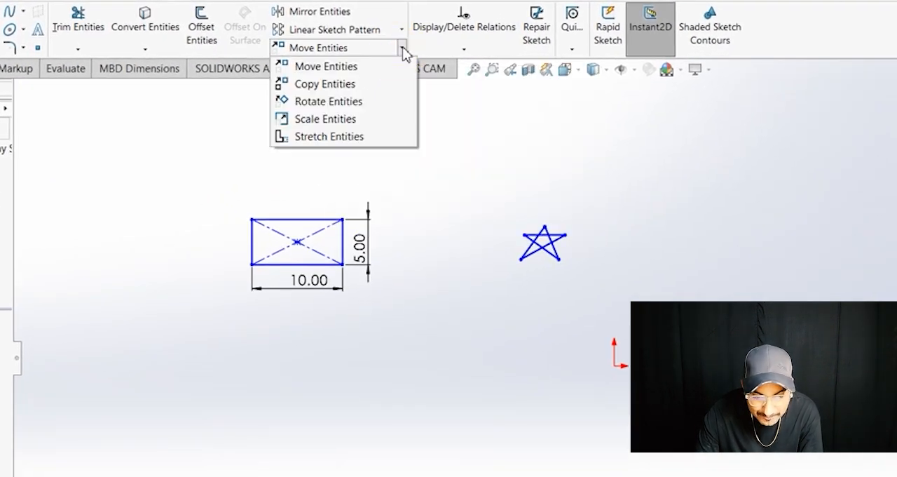
click(463, 131)
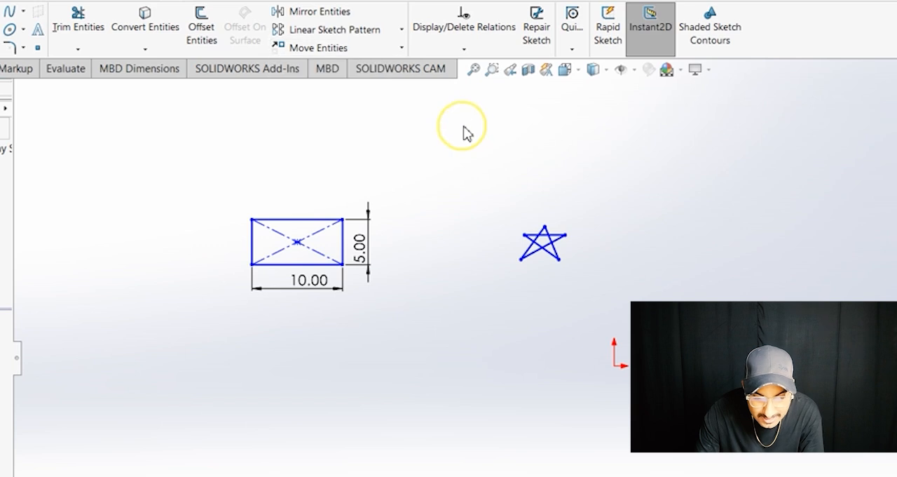
click(402, 49)
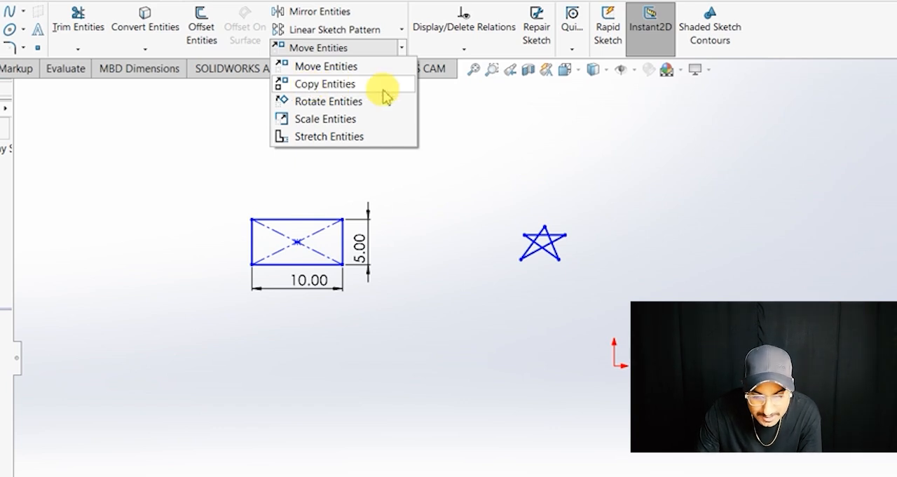
click(304, 86)
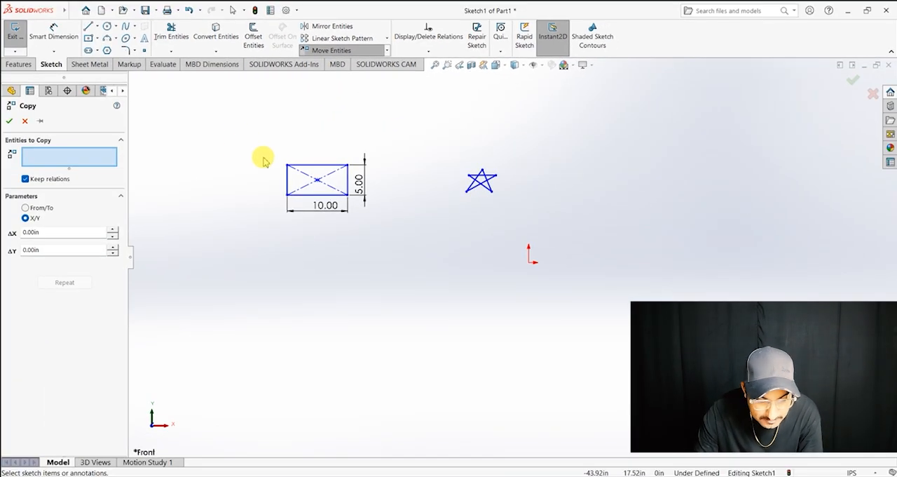
drag(230, 139, 381, 215)
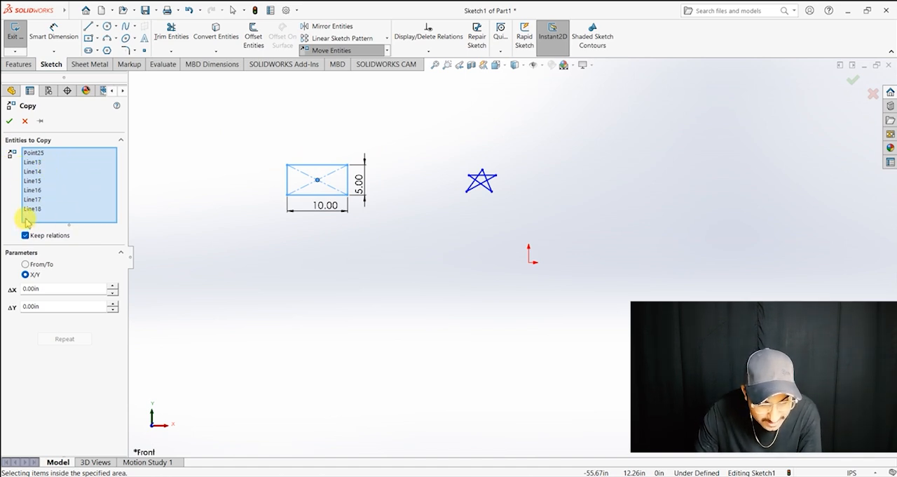
click(26, 264)
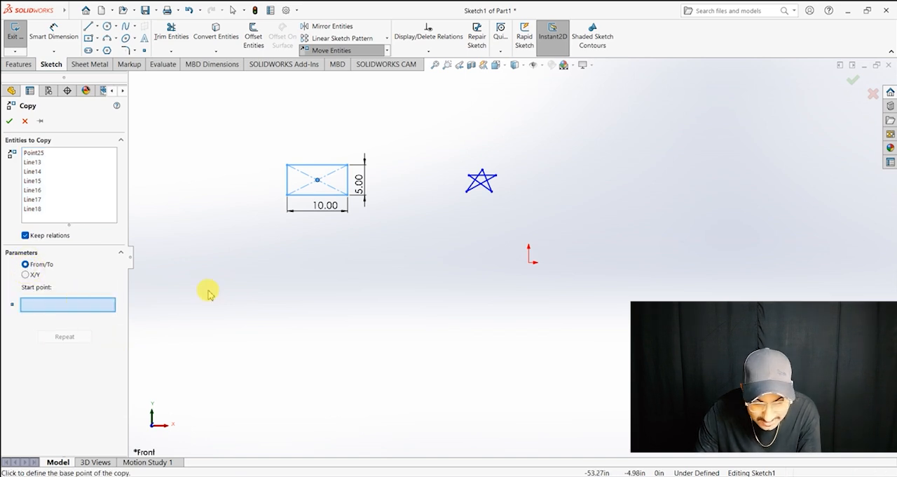
click(348, 195)
click(329, 323)
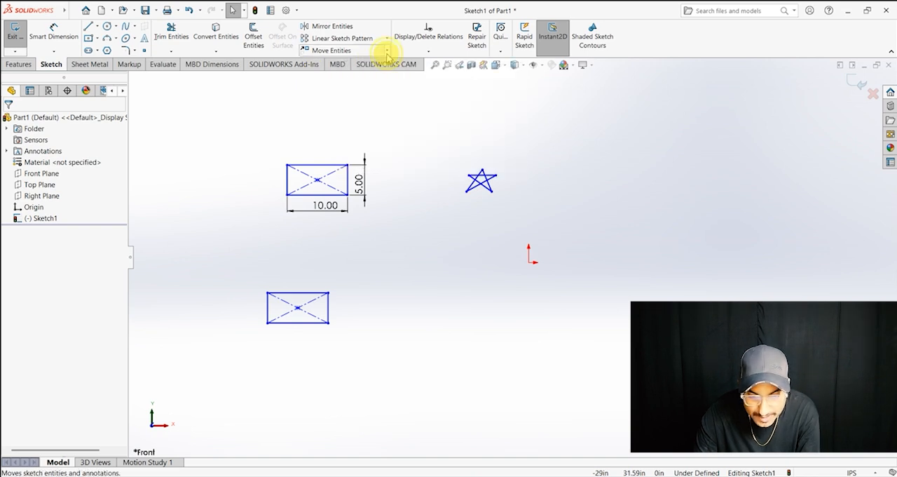
Step: Copy the whole star with Copy Entities, using From/To from its lower-right point, to a spot to the right of the original
click(386, 50)
click(380, 75)
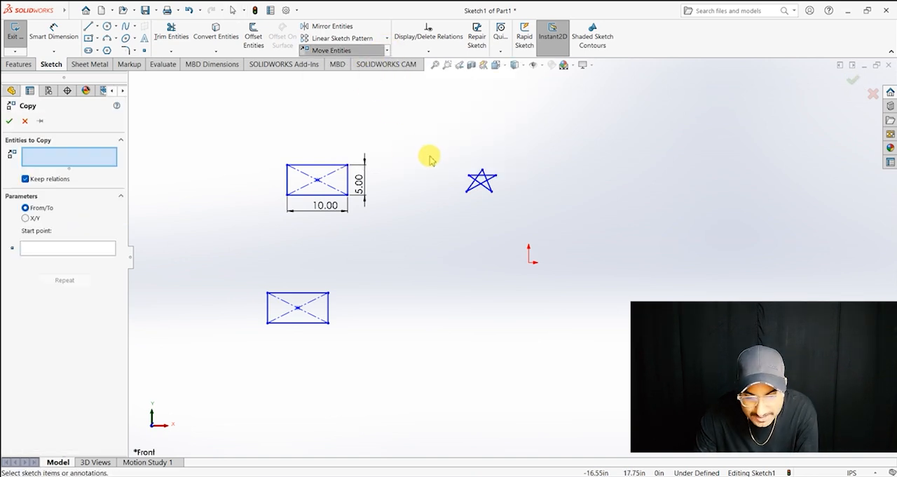
drag(517, 210, 435, 149)
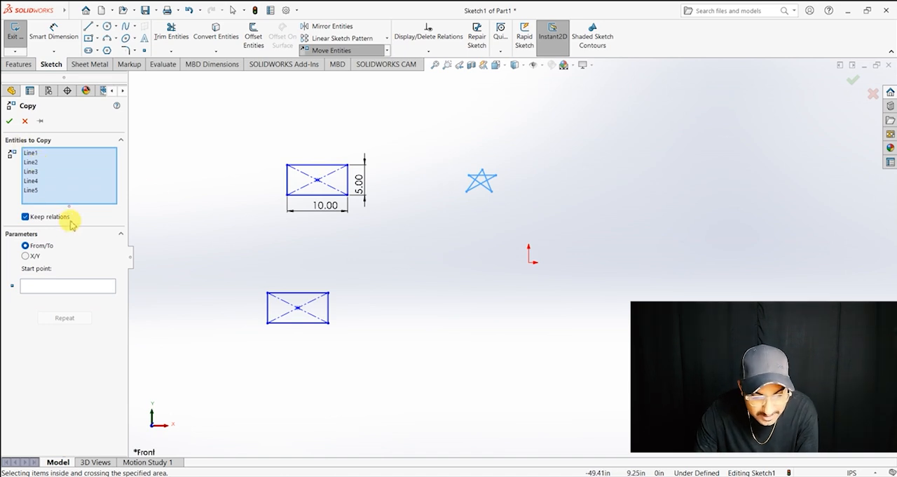
click(42, 287)
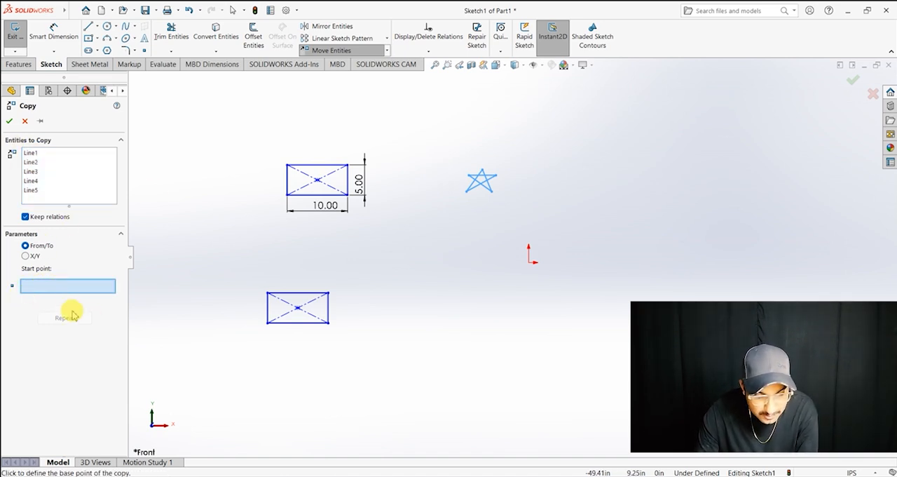
click(491, 191)
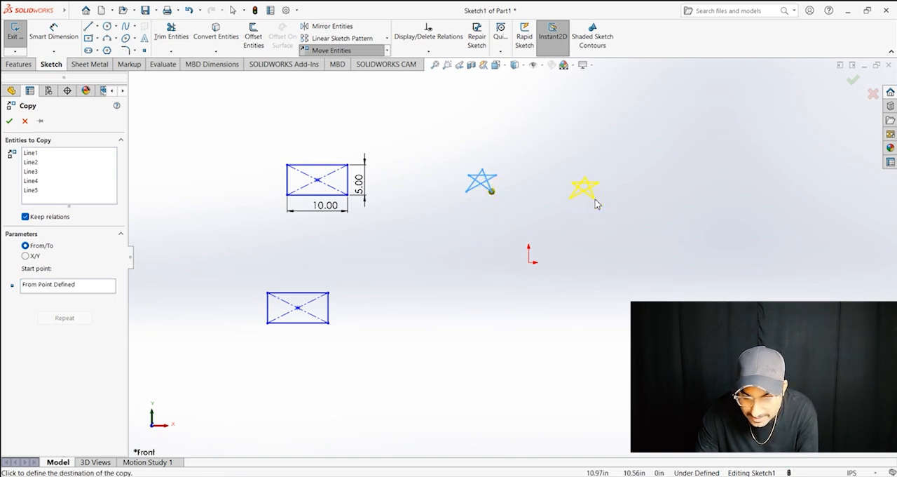
click(598, 200)
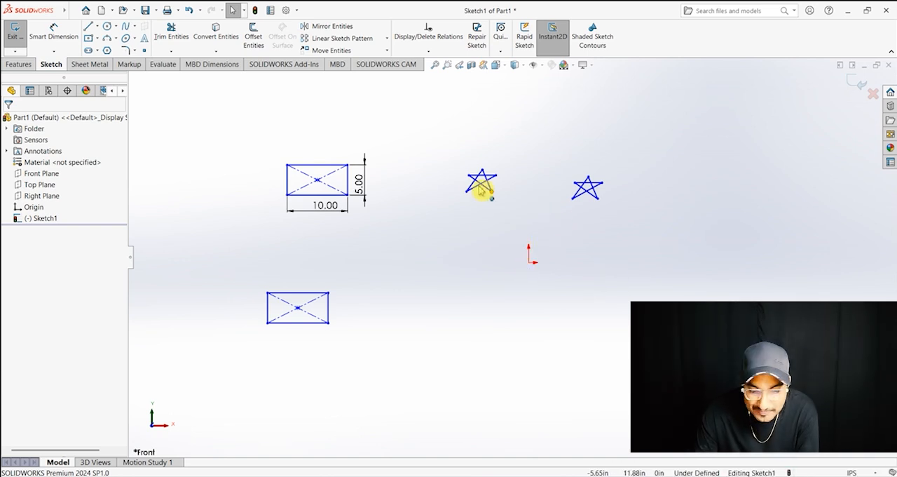
Step: Copy the whole original star with Copy Entities, using X/Y offsets of ΔX -10 in and ΔY -10 in
drag(522, 229, 463, 155)
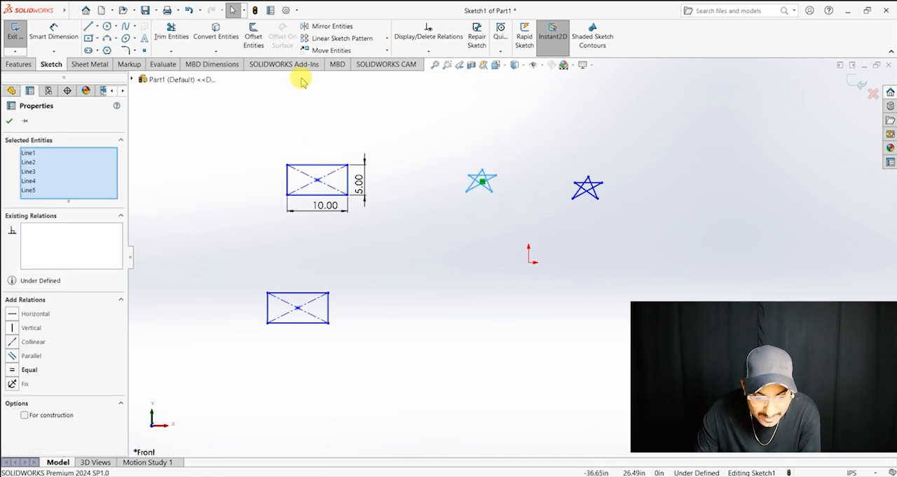
click(386, 51)
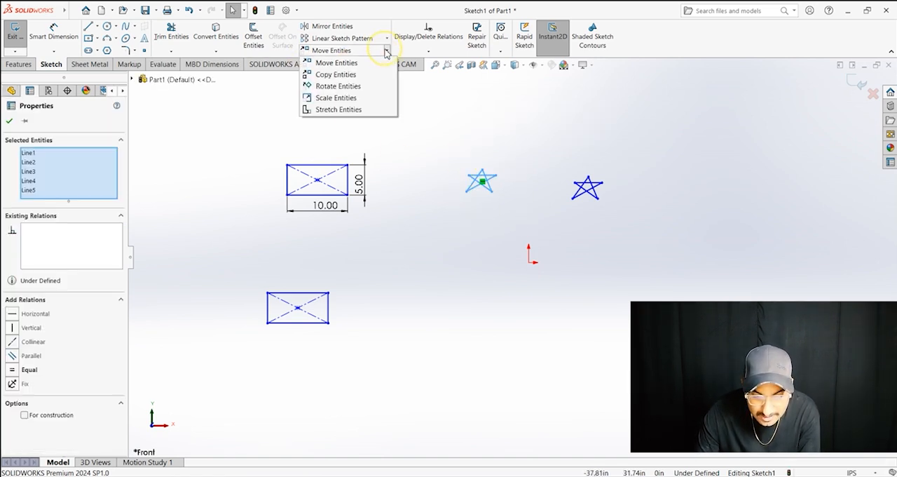
click(367, 74)
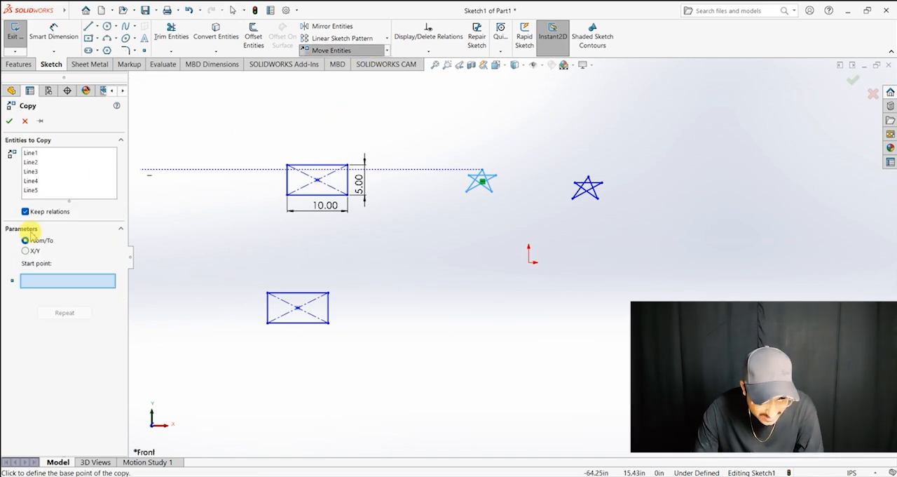
click(25, 250)
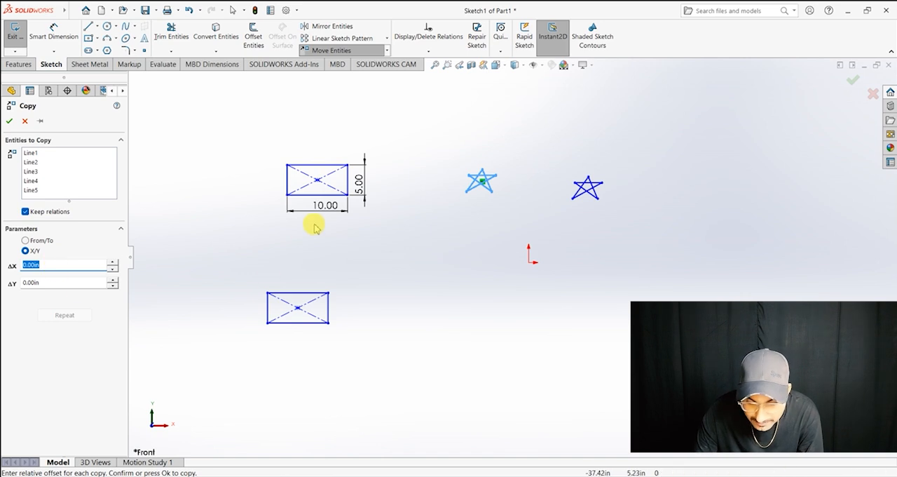
click(72, 263)
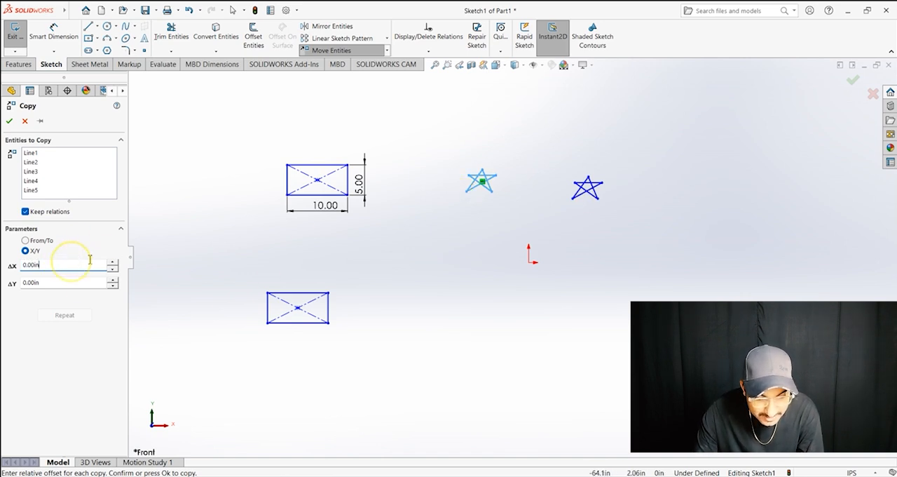
key(BackSpace)
key(BackSpace)
key(BackSpace)
key(BackSpace)
key(BackSpace)
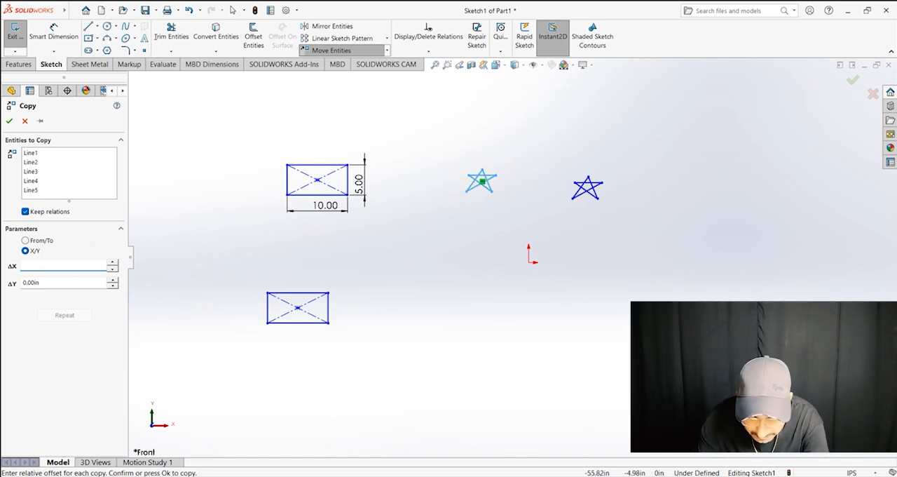
key(Return)
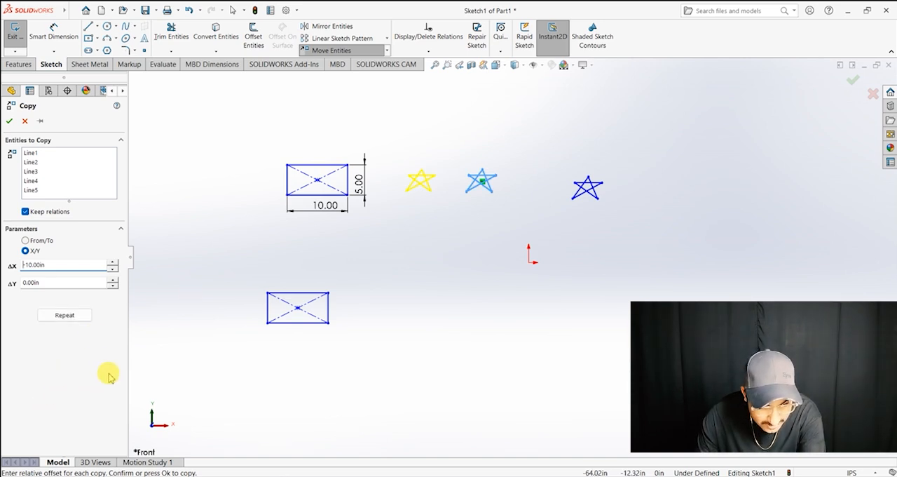
click(44, 283)
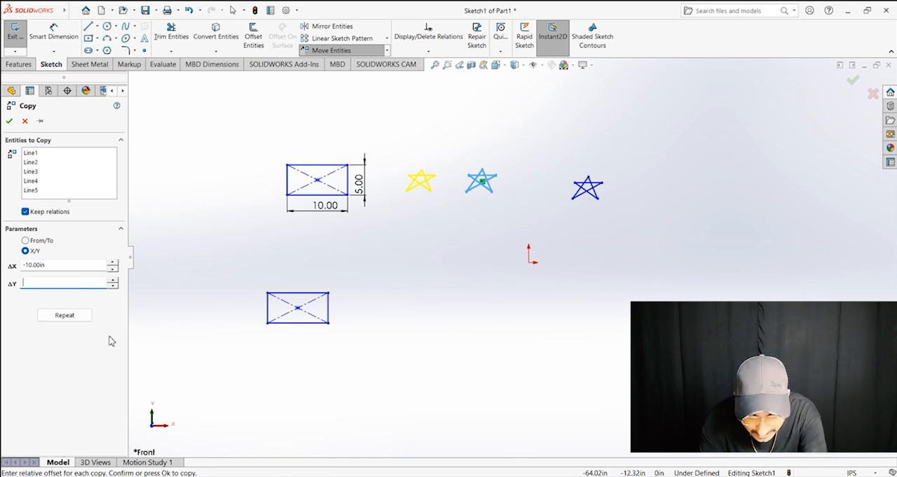
text(-10.00in)
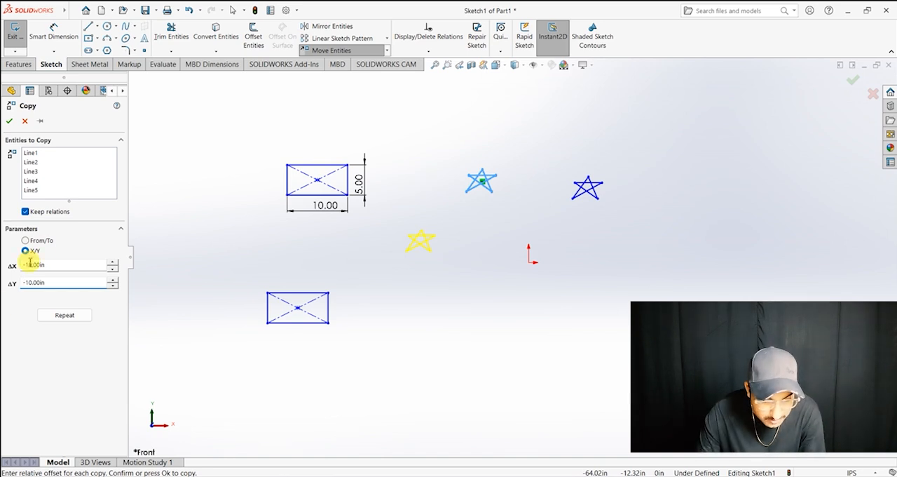
click(10, 122)
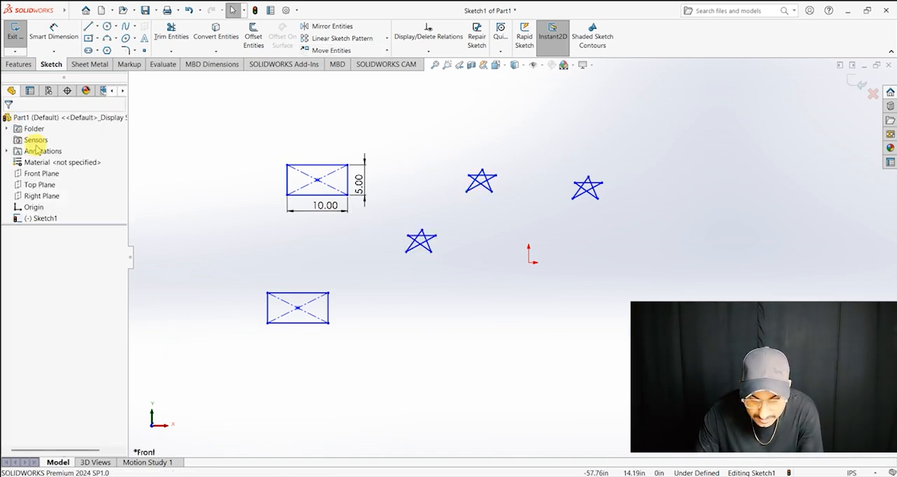